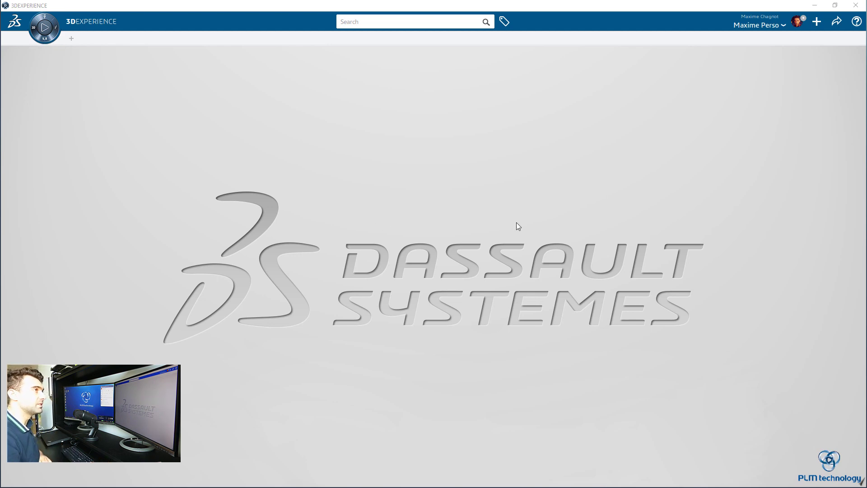
- Create a new 3D part titled Pipe surface mesh
{"action": "left_click", "coordinate": [818, 26]}
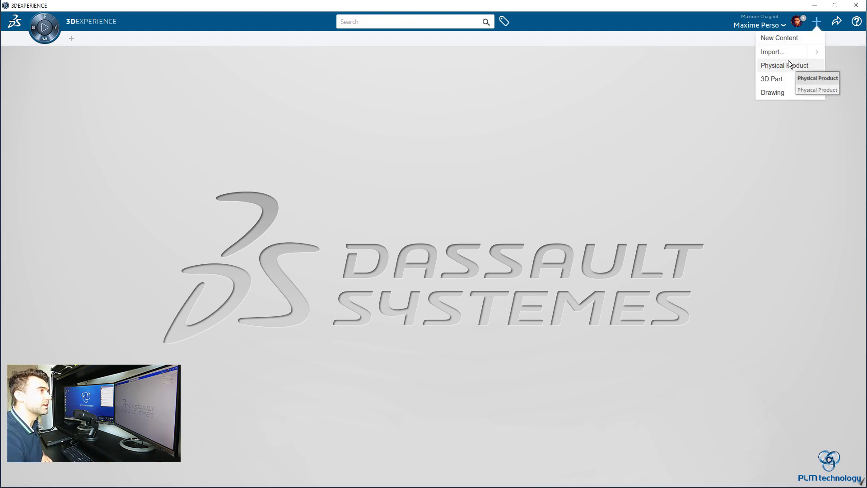
{"action": "left_click", "coordinate": [786, 80]}
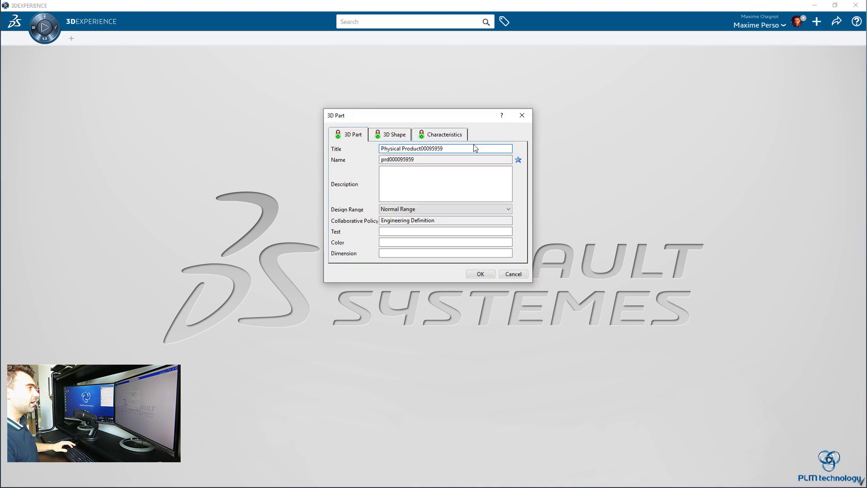
{"action": "left_click_drag", "start_coordinate": [475, 148], "coordinate": [324, 147]}
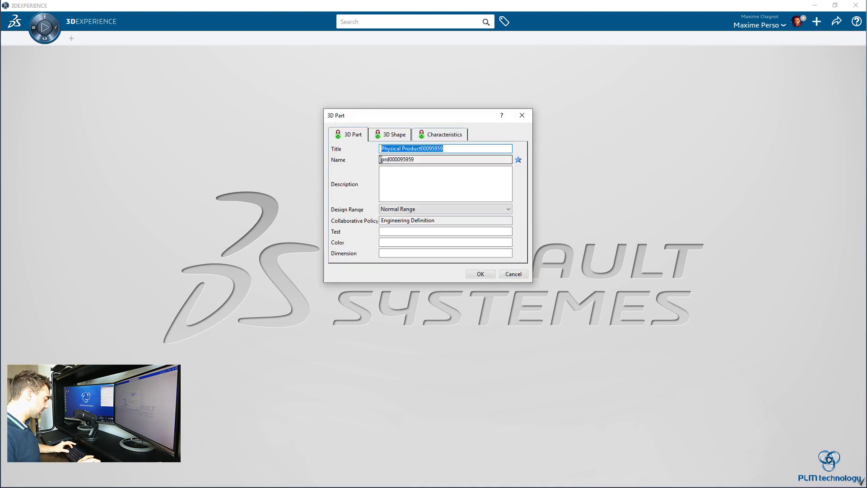
{"action": "type", "text": "pe surface"}
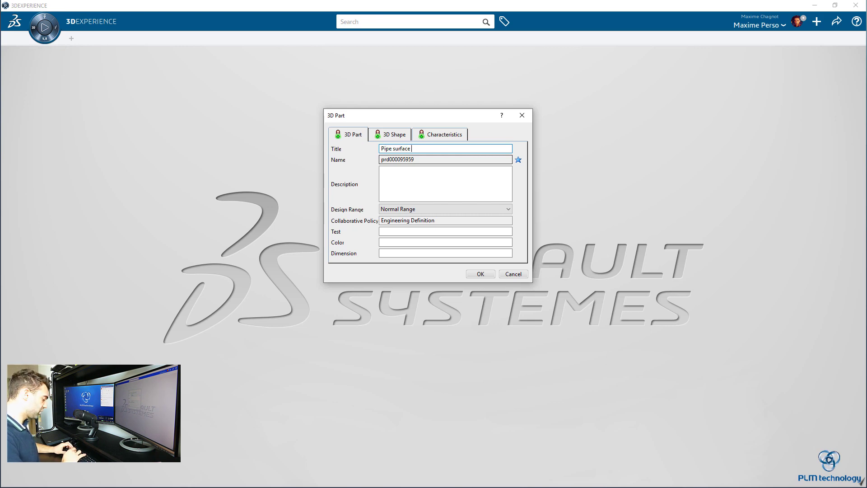
{"action": "type", "text": "ipe surface mesh"}
{"action": "key", "text": "Return"}
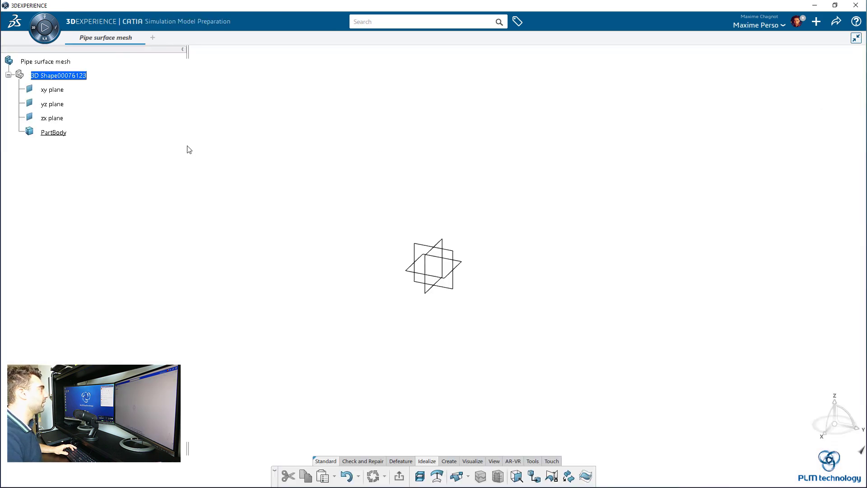
- Insert a geometrical set into the part and switch to Generative Shape Design
{"action": "left_click", "coordinate": [96, 54]}
{"action": "left_click", "coordinate": [81, 148]}
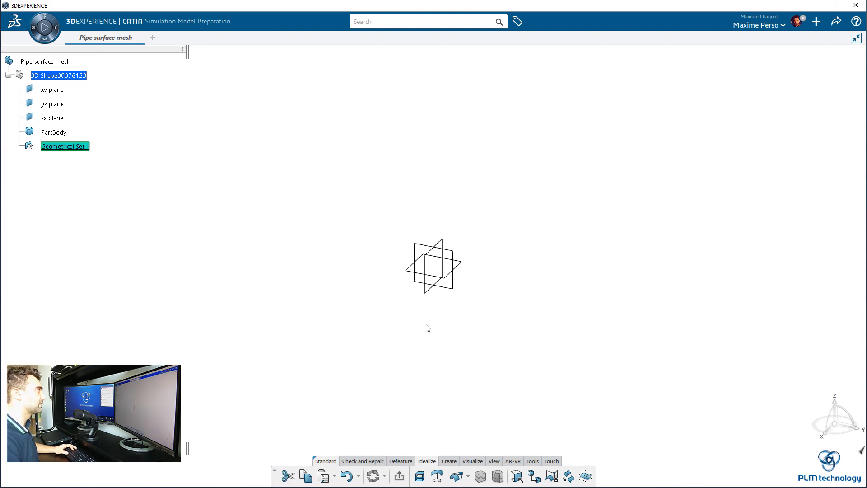
{"action": "left_click", "coordinate": [39, 34]}
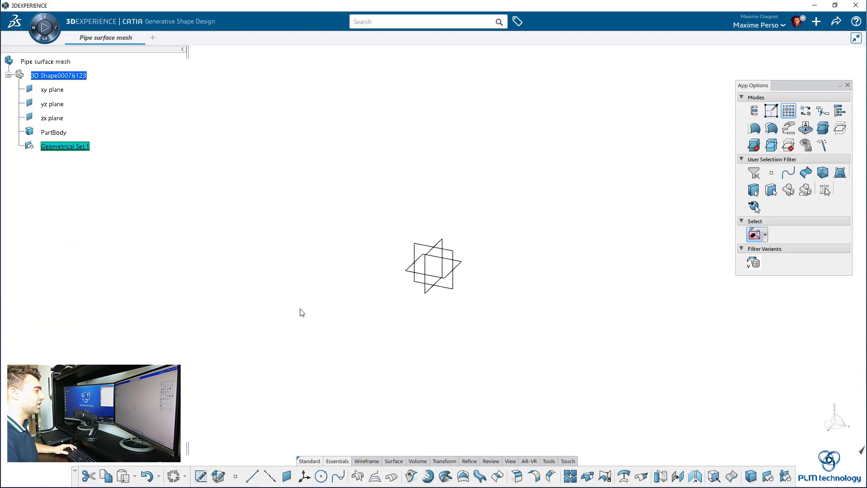
- On the yz plane, sketch a profile from the origin: horizontal line about 150 mm, tangent arc of about 50 mm radius, and a slanted upper line
{"action": "left_click", "coordinate": [302, 314]}
{"action": "left_click", "coordinate": [453, 289]}
{"action": "left_click", "coordinate": [512, 259]}
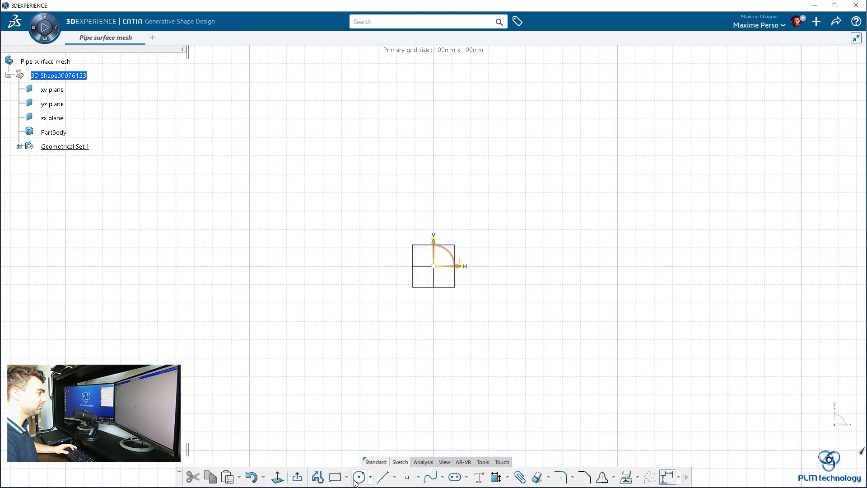
{"action": "left_click", "coordinate": [318, 477]}
{"action": "left_click", "coordinate": [441, 269]}
{"action": "left_click", "coordinate": [709, 266]}
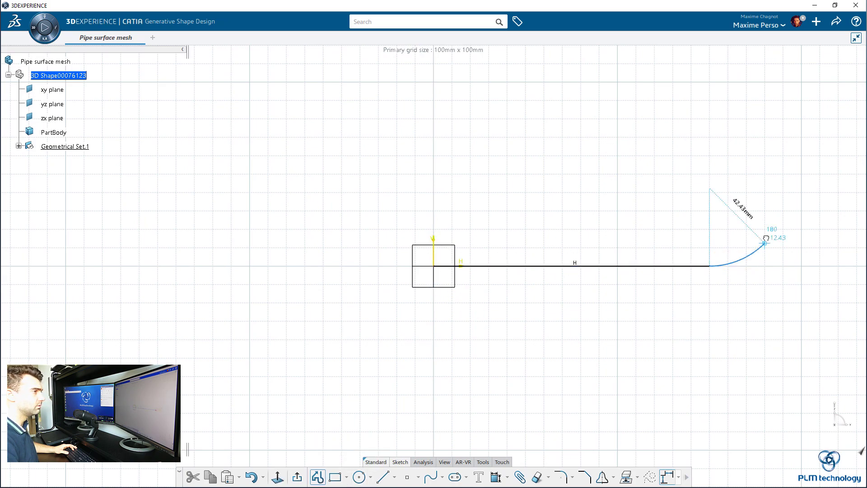
{"action": "left_click", "coordinate": [799, 174]}
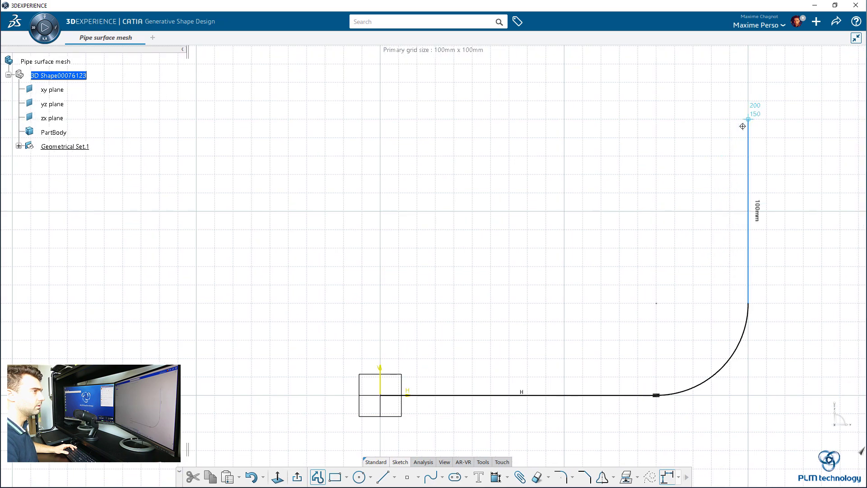
{"action": "left_click", "coordinate": [693, 102]}
{"action": "key", "text": "Escape"}
{"action": "key", "text": "Escape"}
{"action": "middle_click_drag", "start_coordinate": [590, 364], "coordinate": [556, 332]}
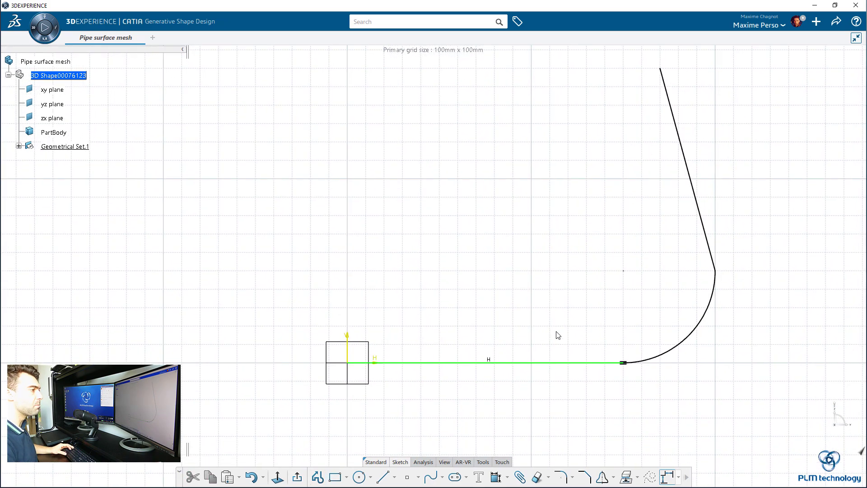
- Dimension the arc's radius and constrain the upper line to the arc with a value of 0
{"action": "left_click", "coordinate": [673, 354]}
{"action": "left_click", "coordinate": [768, 316]}
{"action": "left_click", "coordinate": [717, 378]}
{"action": "left_click", "coordinate": [716, 284]}
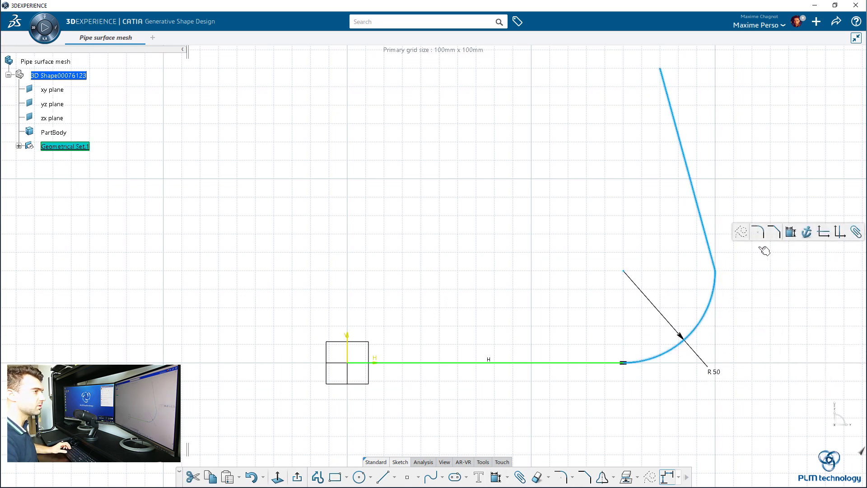
{"action": "left_click", "coordinate": [790, 232]}
{"action": "left_click", "coordinate": [743, 241]}
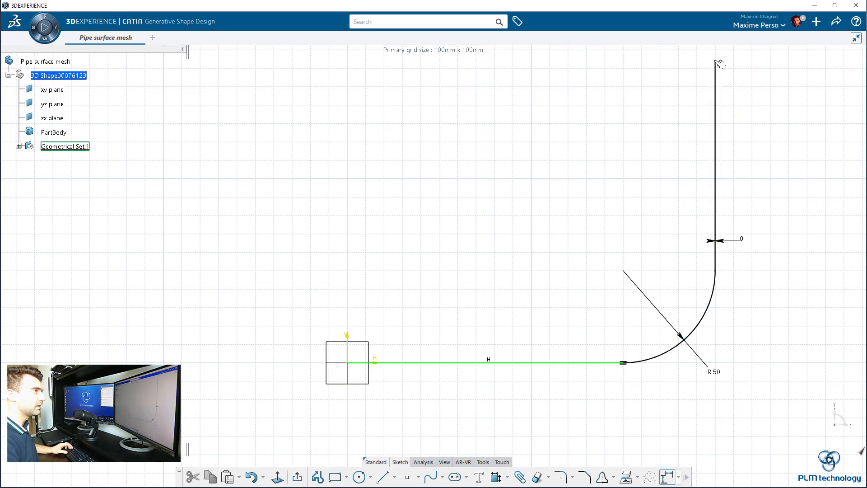
- Tilt the upper line inward and set its angle to the horizontal line to 60 degrees
{"action": "left_click_drag", "start_coordinate": [715, 61], "coordinate": [580, 109]}
{"action": "left_click", "coordinate": [638, 154]}
{"action": "middle_click_drag", "start_coordinate": [639, 148], "coordinate": [578, 264]}
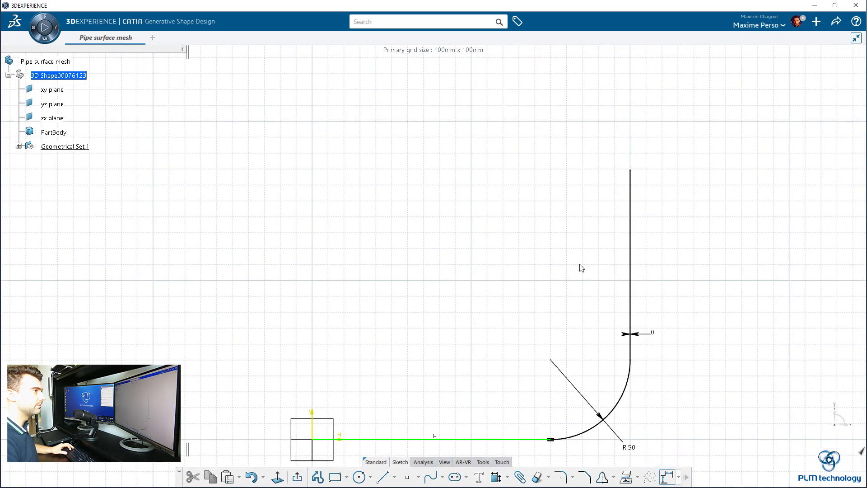
{"action": "left_click_drag", "start_coordinate": [632, 172], "coordinate": [475, 204]}
{"action": "left_click", "coordinate": [530, 244]}
{"action": "left_click", "coordinate": [450, 439], "text": "ctrl"}
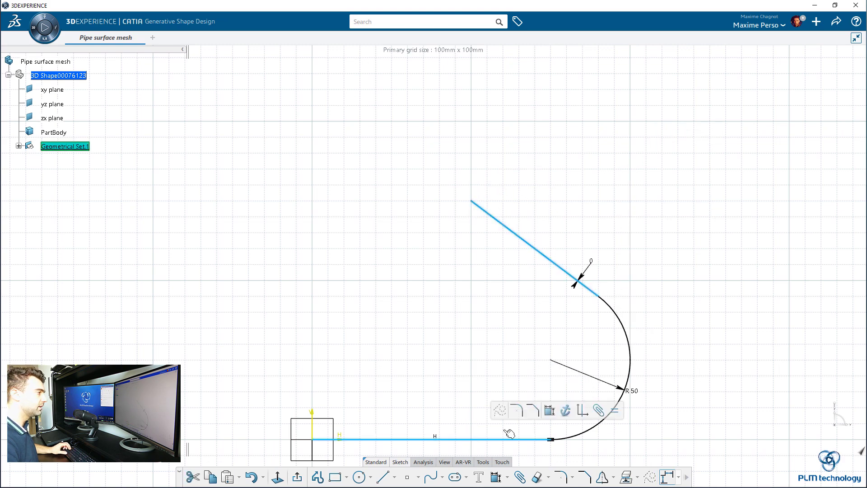
{"action": "left_click", "coordinate": [548, 412]}
{"action": "double_click", "coordinate": [498, 376]}
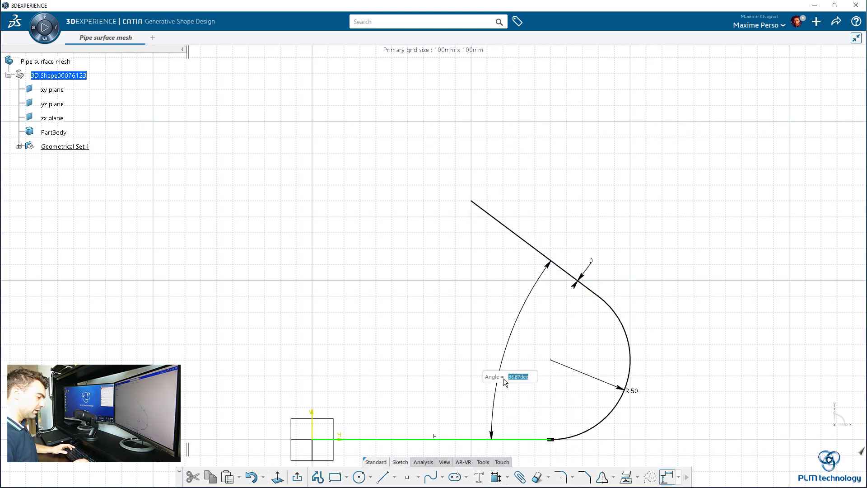
{"action": "type", "text": "60"}
{"action": "key", "text": "Return"}
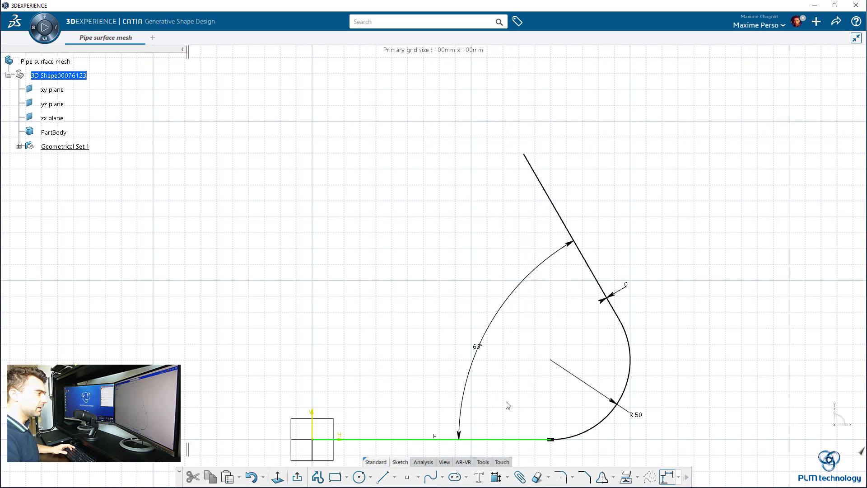
- Dimension the horizontal line's length as 200 mm and set the arc's radius to 60 mm
{"action": "middle_click_drag", "start_coordinate": [505, 398], "coordinate": [537, 337]}
{"action": "left_click", "coordinate": [525, 377]}
{"action": "left_click", "coordinate": [638, 353]}
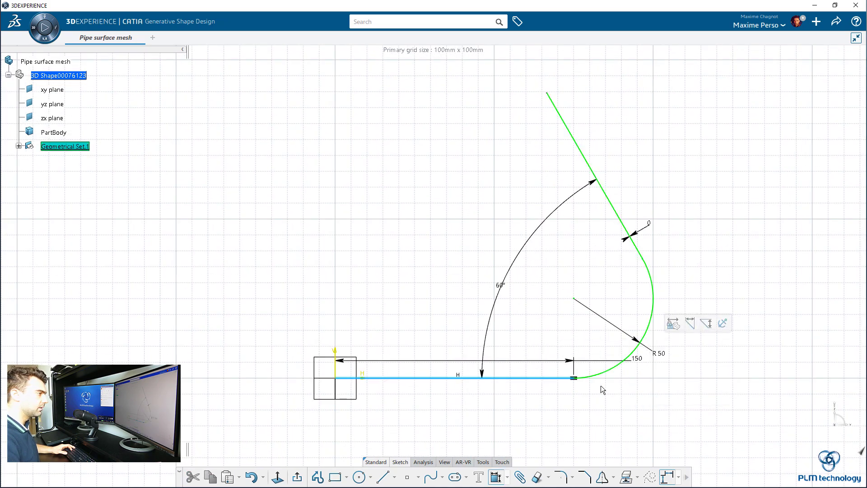
{"action": "left_click", "coordinate": [532, 416]}
{"action": "type", "text": "200"}
{"action": "key", "text": "Return"}
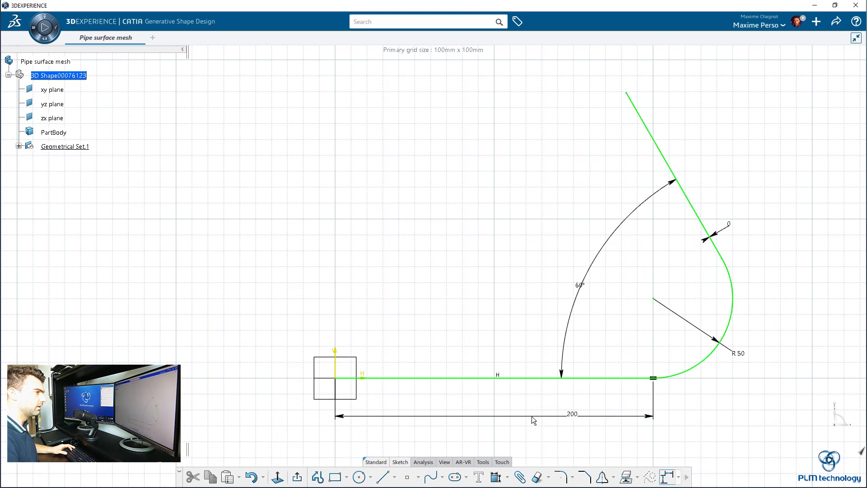
{"action": "double_click", "coordinate": [739, 353]}
{"action": "type", "text": "60"}
{"action": "key", "text": "Return"}
- Dimension the slanted upper line's length as 100 mm and exit the sketch
{"action": "left_click", "coordinate": [717, 199]}
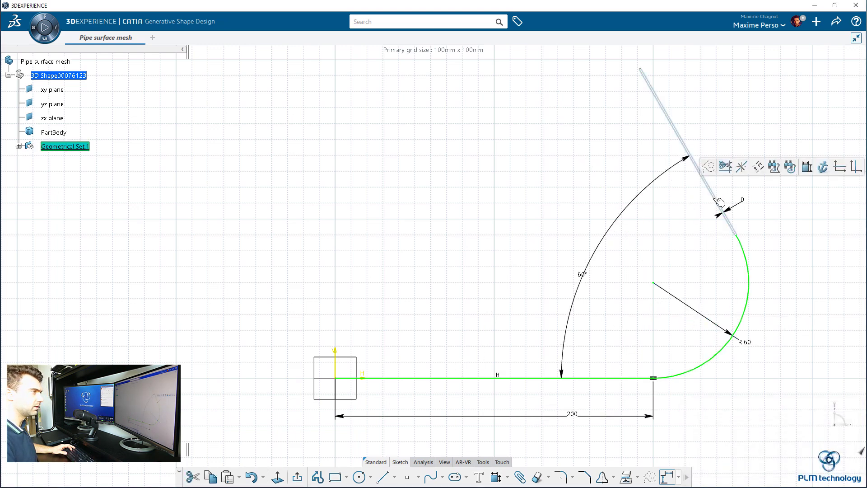
{"action": "left_click", "coordinate": [819, 166]}
{"action": "left_click", "coordinate": [794, 167]}
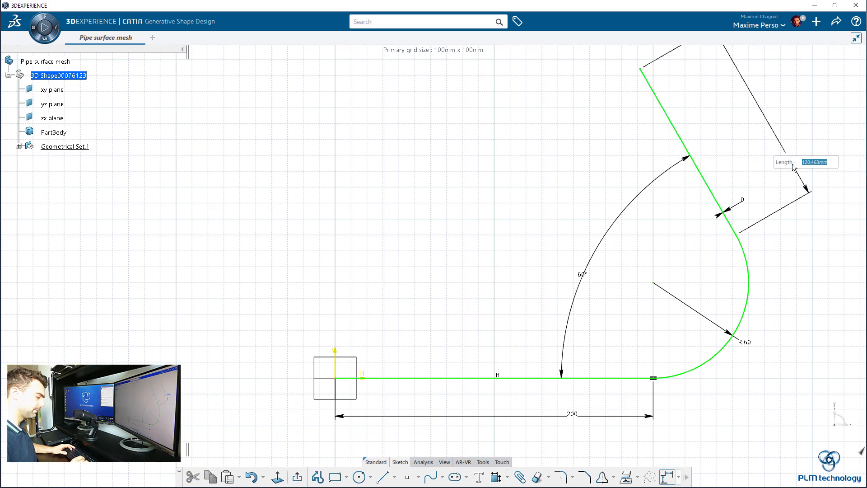
{"action": "type", "text": "100"}
{"action": "key", "text": "Return"}
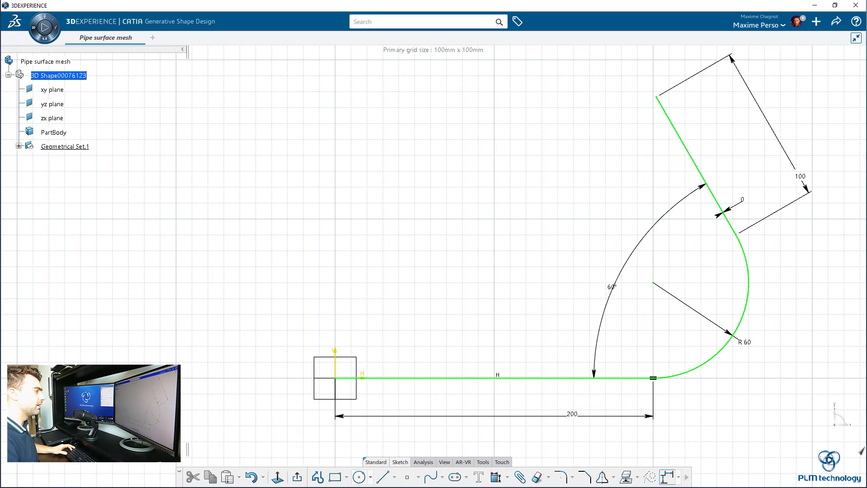
{"action": "left_click", "coordinate": [318, 477]}
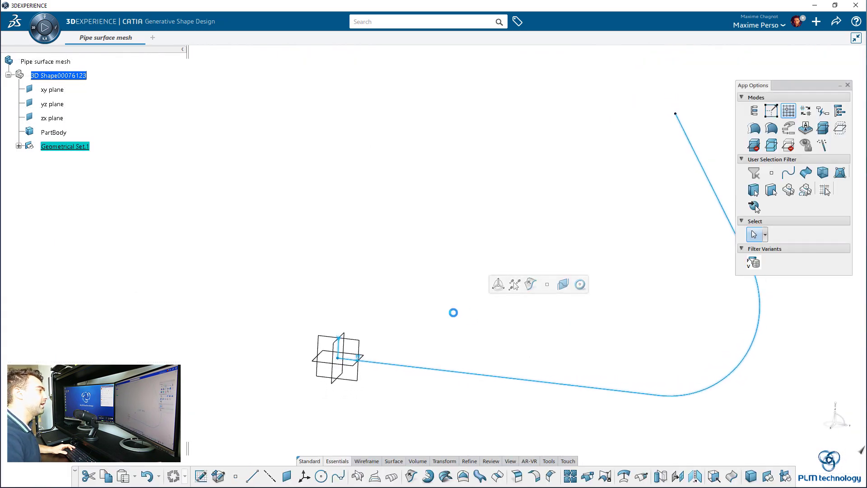
- Start a swept surface with a circular profile, using the Center and radius subtype
{"action": "middle_click_drag", "start_coordinate": [307, 283], "coordinate": [479, 273]}
{"action": "left_click", "coordinate": [18, 147]}
{"action": "middle_click_drag", "start_coordinate": [138, 215], "coordinate": [186, 255]}
{"action": "mouse_move", "coordinate": [475, 400]}
{"action": "middle_mouse_down"}
{"action": "mouse_move", "coordinate": [482, 394]}
{"action": "mouse_move", "coordinate": [478, 429]}
{"action": "middle_mouse_up"}
{"action": "left_click", "coordinate": [479, 475]}
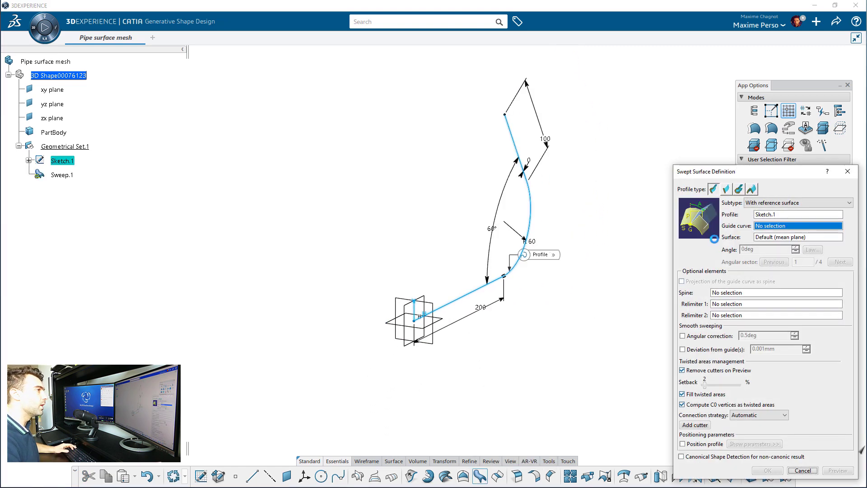
{"action": "left_click", "coordinate": [739, 189]}
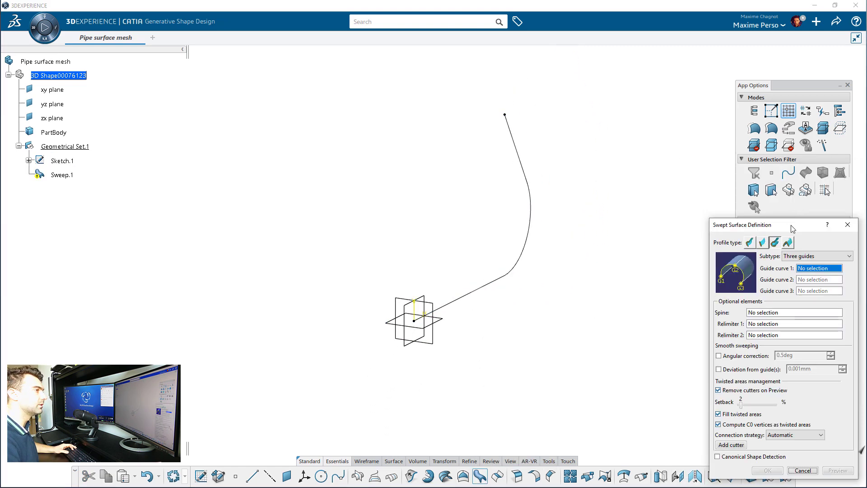
{"action": "left_click", "coordinate": [808, 256]}
{"action": "left_click", "coordinate": [804, 269]}
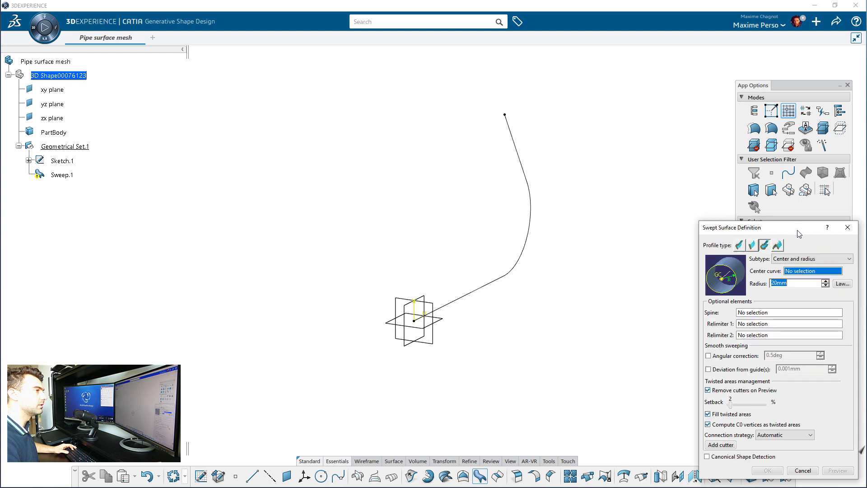
{"action": "left_click_drag", "start_coordinate": [798, 227], "coordinate": [783, 152]}
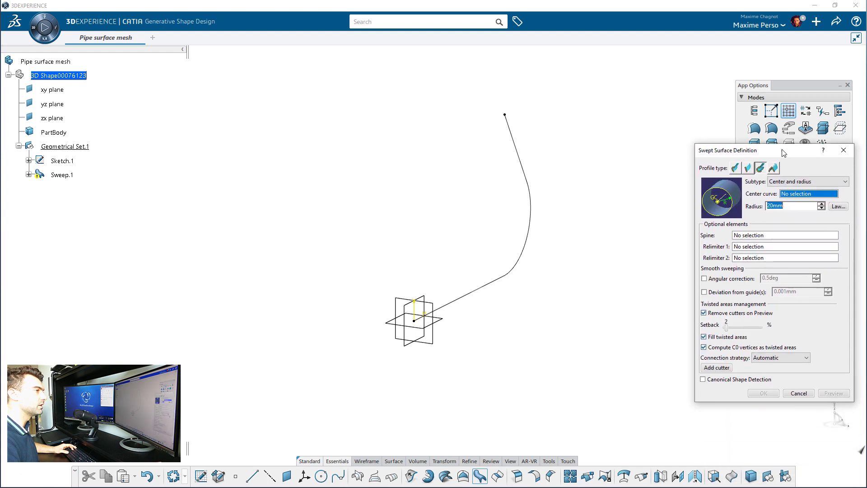
- Use the sketch as the sweep's center curve, set the radius to 25 mm, and create the pipe surface
{"action": "left_click", "coordinate": [459, 302]}
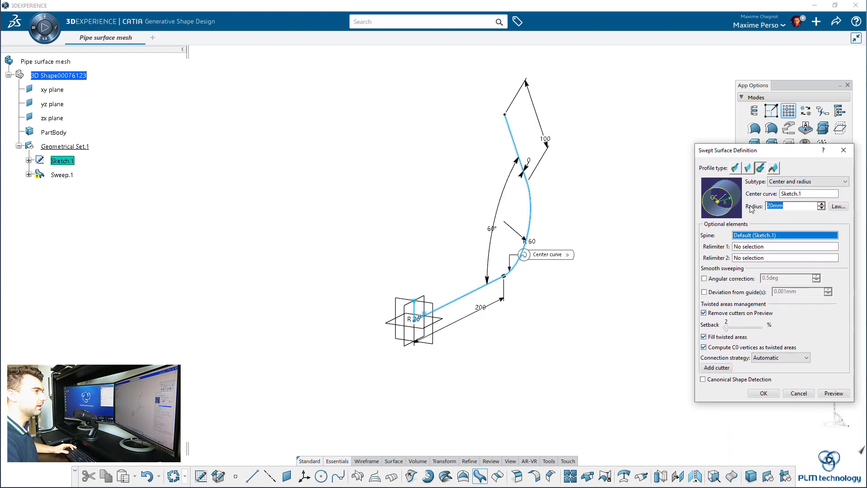
{"action": "type", "text": "25"}
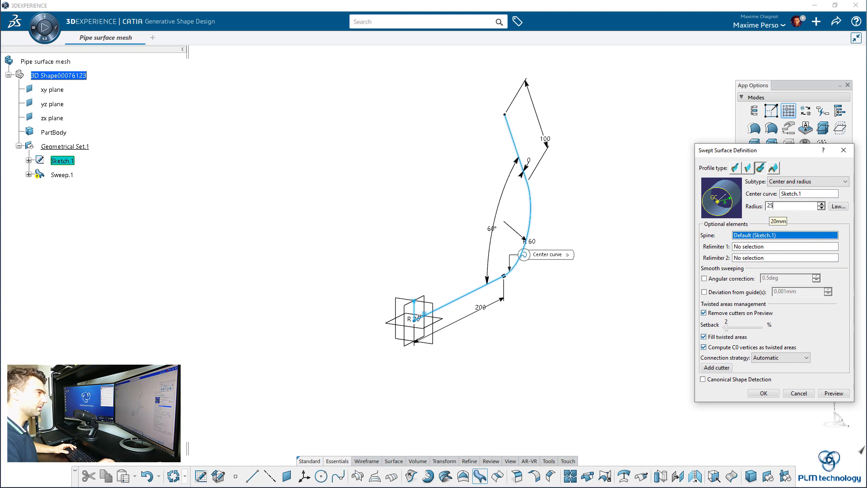
{"action": "left_click", "coordinate": [832, 392]}
{"action": "left_click", "coordinate": [763, 393]}
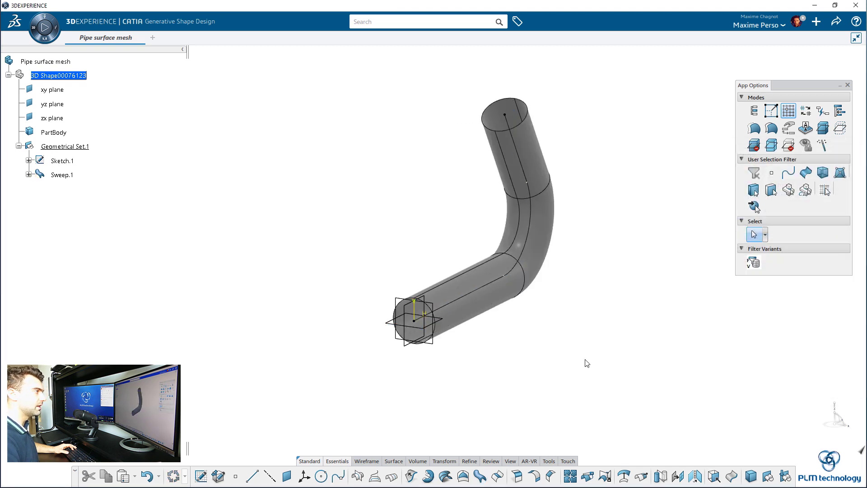
{"action": "middle_click_drag", "start_coordinate": [576, 361], "coordinate": [466, 298]}
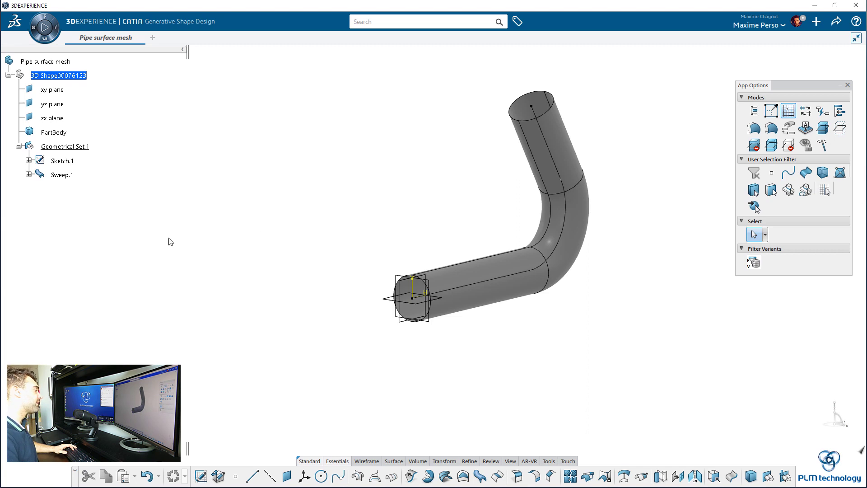
- Hide the center-curve sketch
{"action": "left_click", "coordinate": [59, 162]}
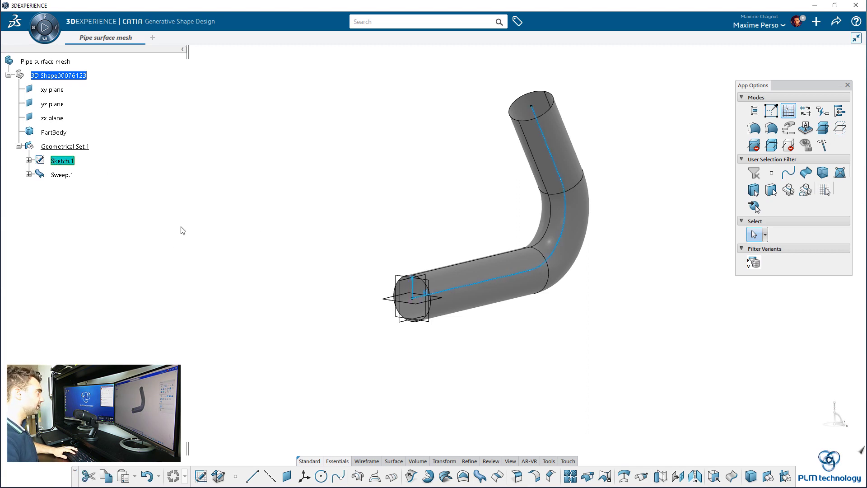
{"action": "right_click", "coordinate": [63, 162]}
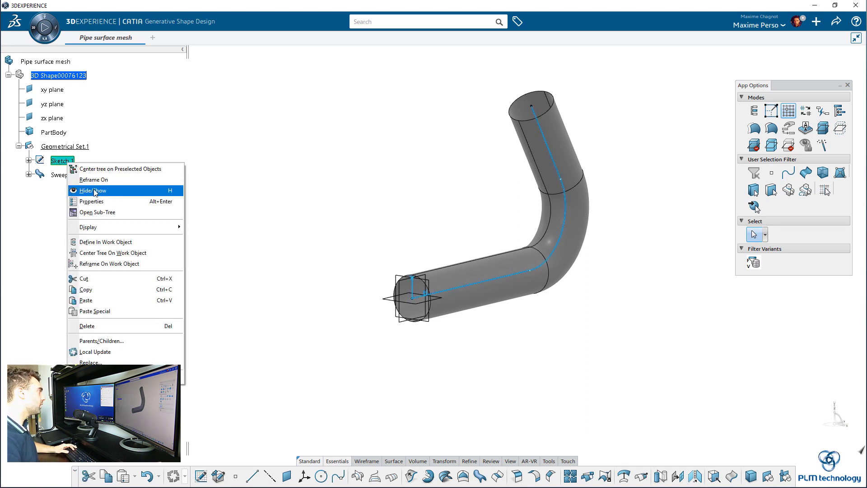
{"action": "left_click", "coordinate": [96, 192]}
- Activate the Pipe surface mesh product and search the database for aluminium
{"action": "double_click", "coordinate": [49, 63]}
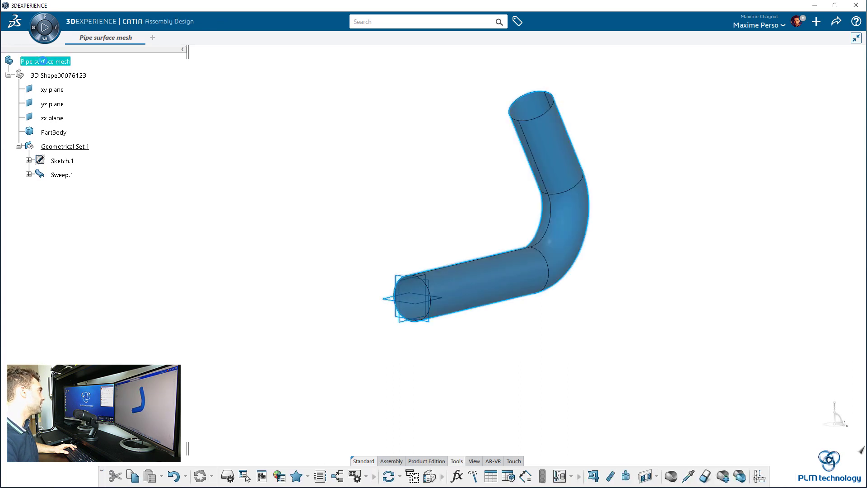
{"action": "left_click", "coordinate": [369, 24]}
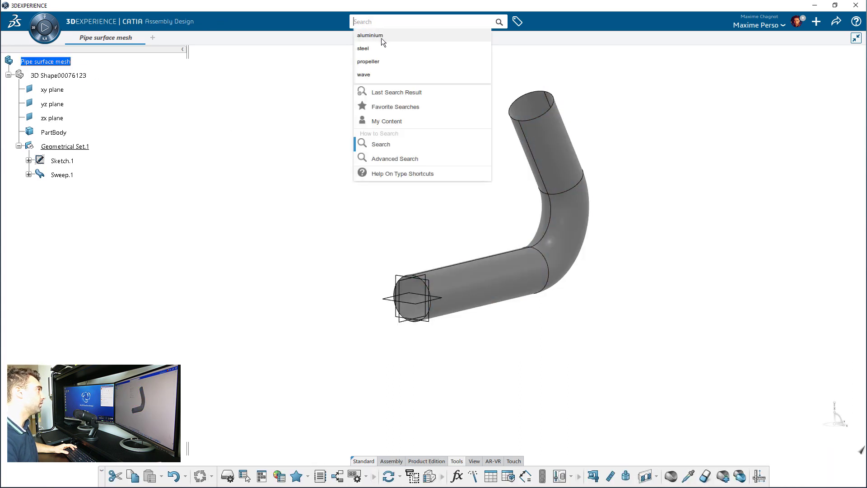
{"action": "left_click", "coordinate": [381, 37]}
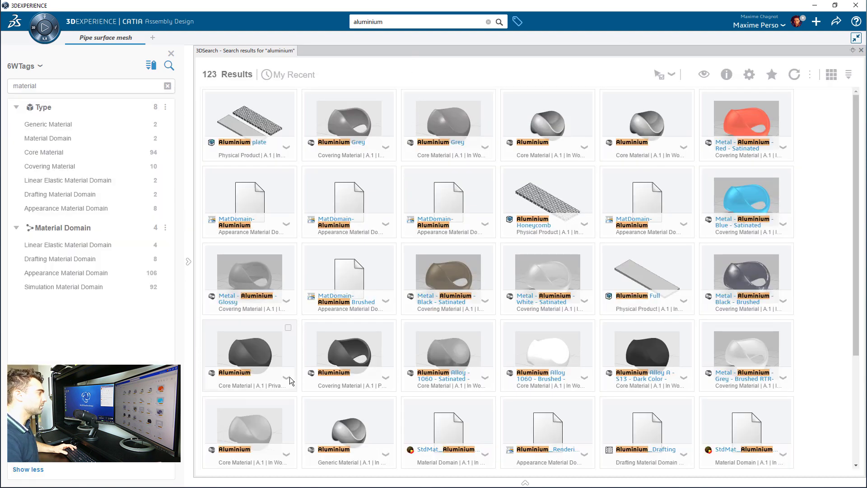
- Apply the private Aluminium core material to the product, close the search results, and check the material's domains in the tree
{"action": "left_click", "coordinate": [289, 376]}
{"action": "right_click", "coordinate": [289, 376]}
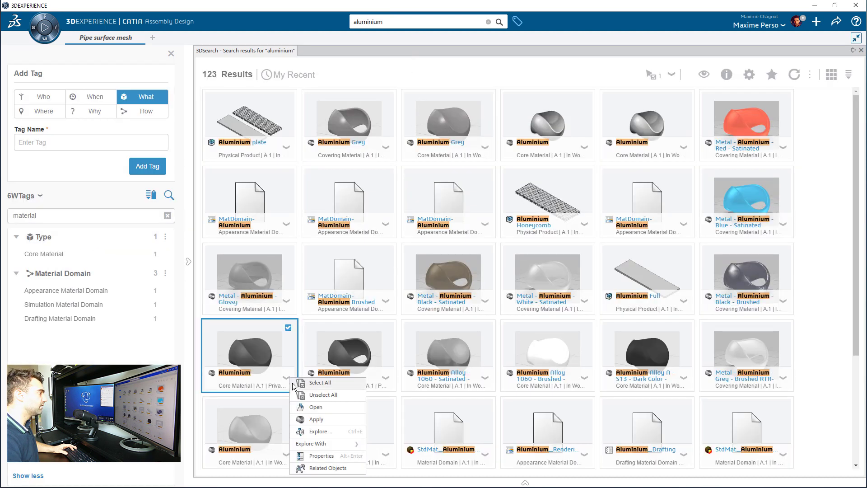
{"action": "left_click", "coordinate": [312, 418]}
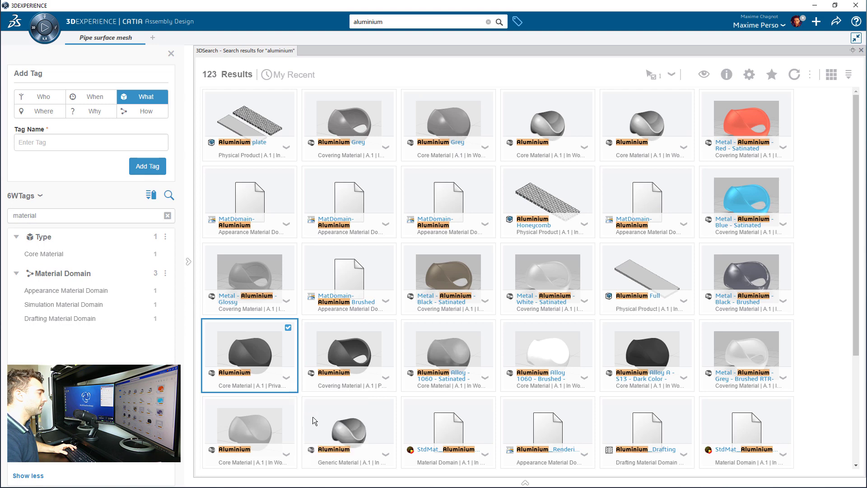
{"action": "left_click", "coordinate": [852, 49]}
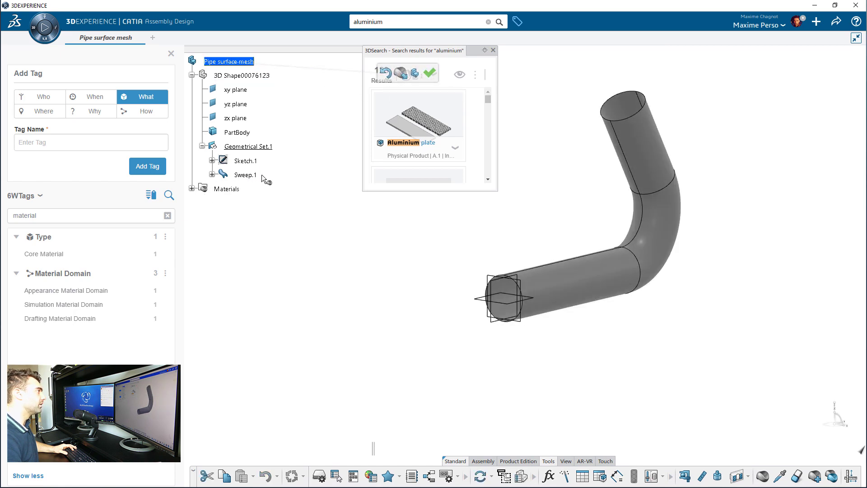
{"action": "left_click", "coordinate": [493, 50]}
{"action": "left_click", "coordinate": [8, 188]}
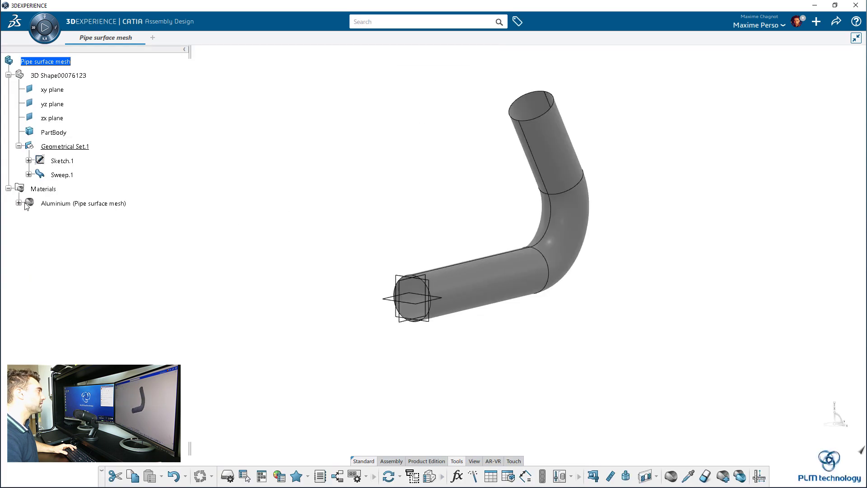
{"action": "left_click", "coordinate": [19, 203]}
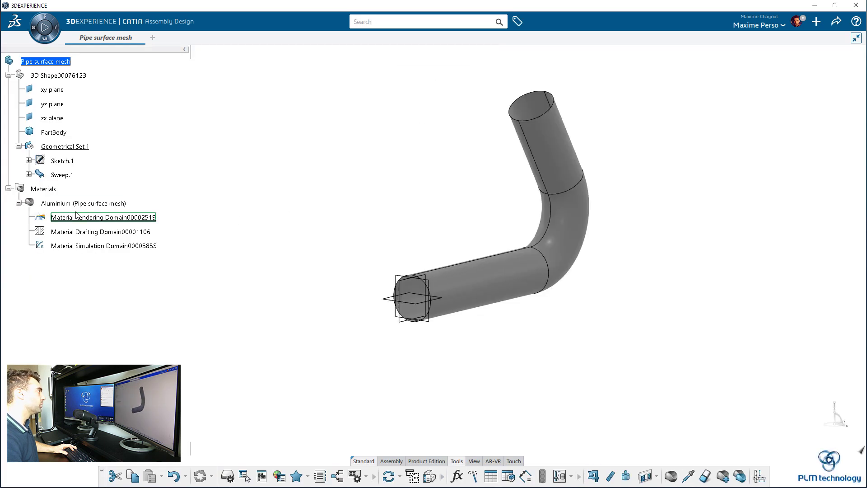
{"action": "left_click", "coordinate": [8, 188]}
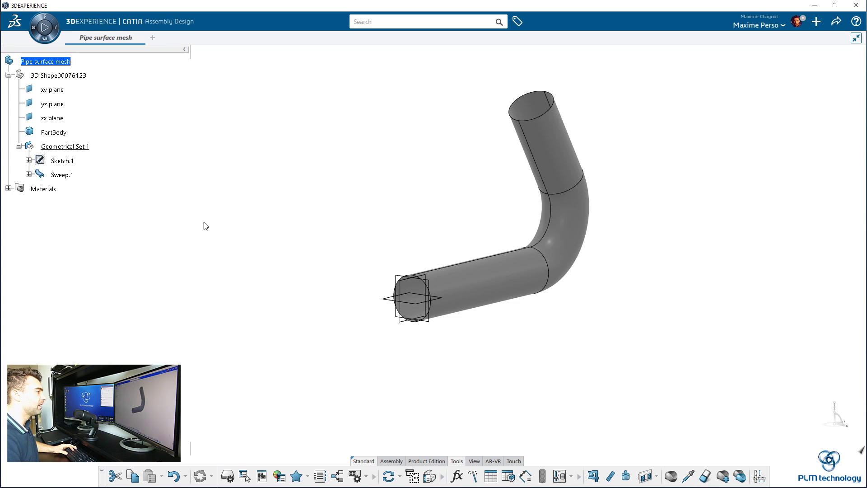
- Insert an abstraction shape under the Pipe surface mesh product and expand it in the tree
{"action": "middle_click_drag", "start_coordinate": [182, 250], "coordinate": [403, 300]}
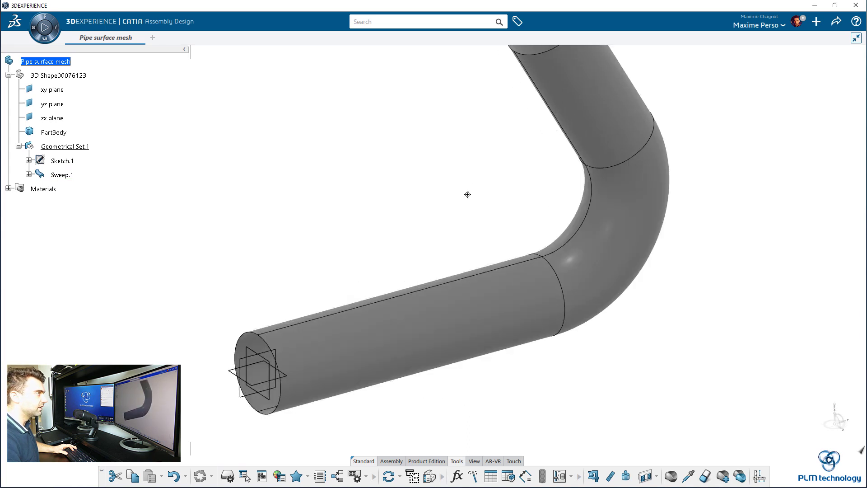
{"action": "middle_click_drag", "start_coordinate": [464, 199], "coordinate": [524, 148]}
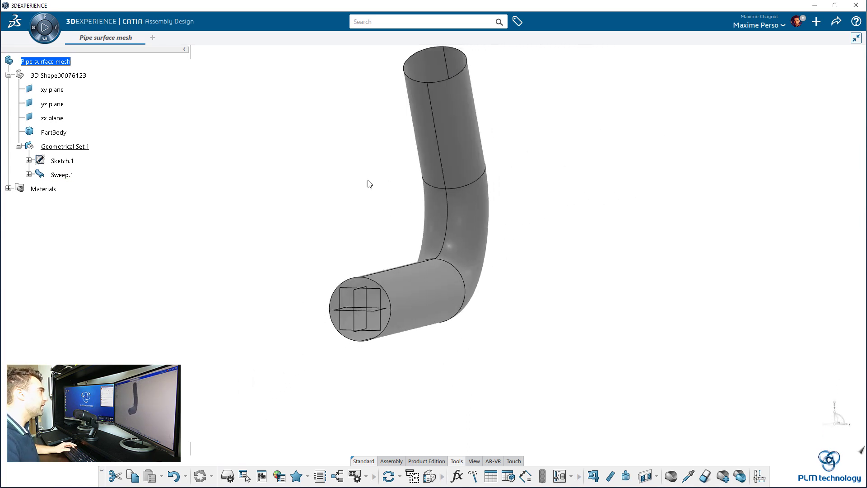
{"action": "middle_click_drag", "start_coordinate": [269, 248], "coordinate": [286, 236]}
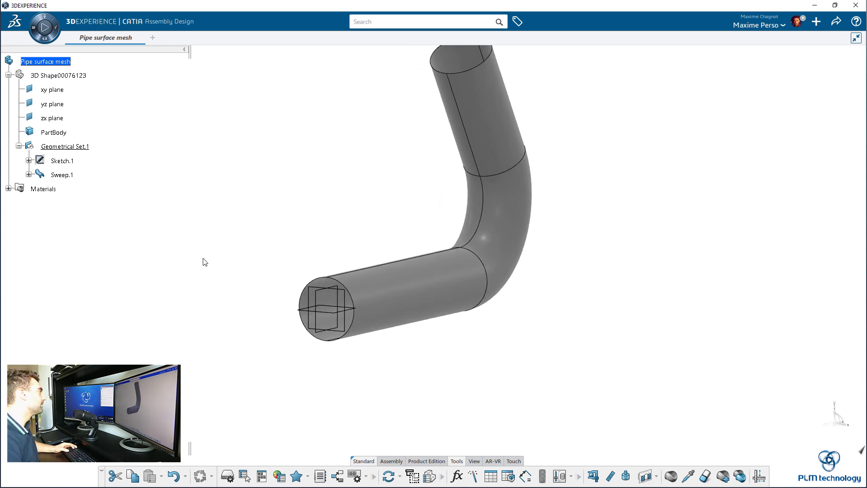
{"action": "left_click", "coordinate": [8, 75]}
{"action": "left_click", "coordinate": [51, 63]}
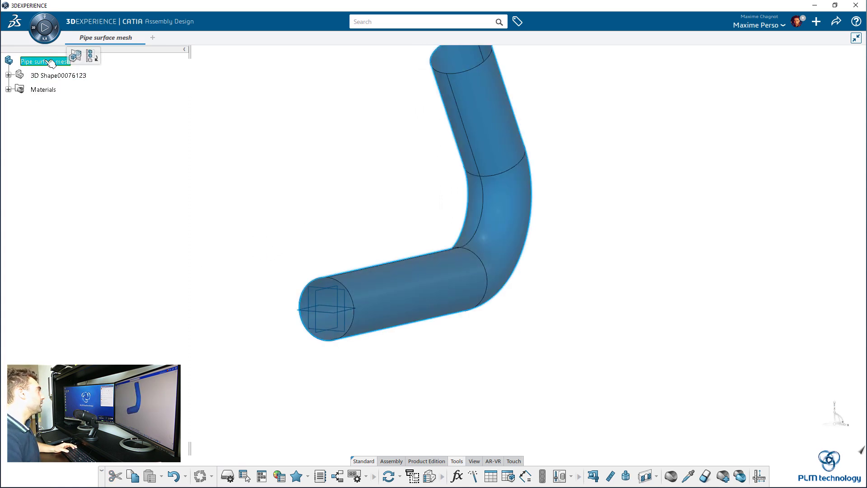
{"action": "right_click", "coordinate": [50, 62]}
{"action": "mouse_move", "coordinate": [88, 253]}
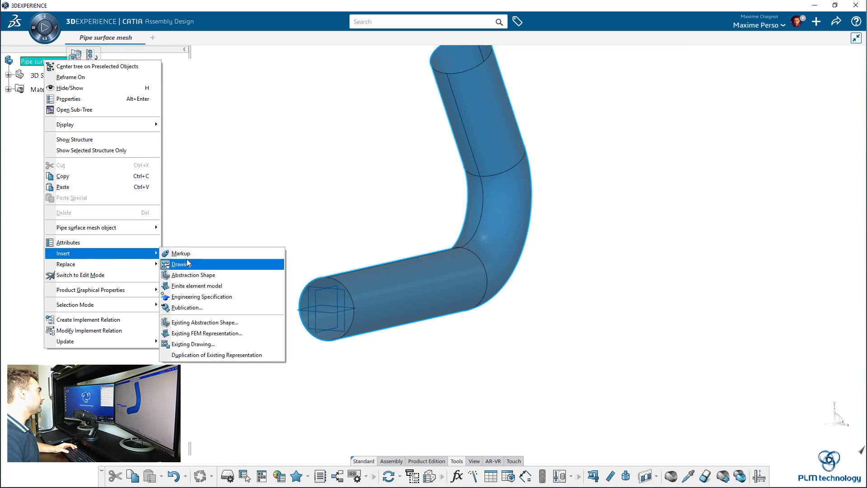
{"action": "left_click", "coordinate": [193, 275]}
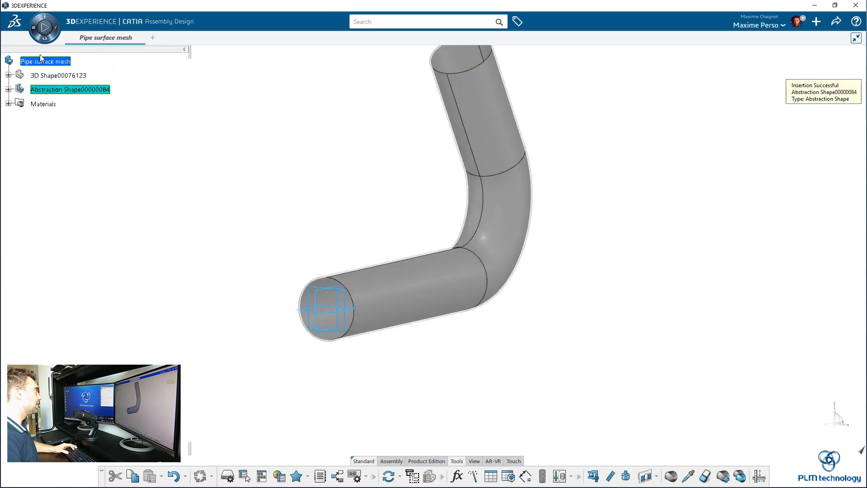
{"action": "left_click", "coordinate": [8, 89]}
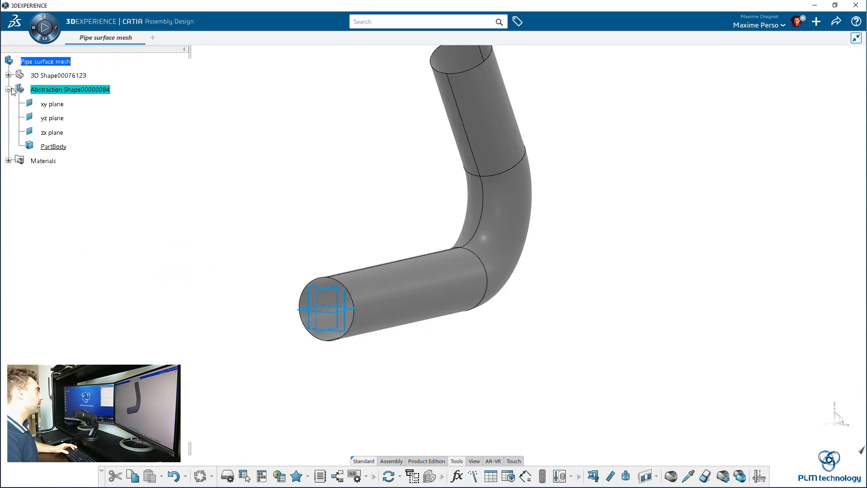
- Rename the abstraction shape as Abstraction pipe surface
{"action": "right_click", "coordinate": [69, 93]}
{"action": "left_click", "coordinate": [129, 130]}
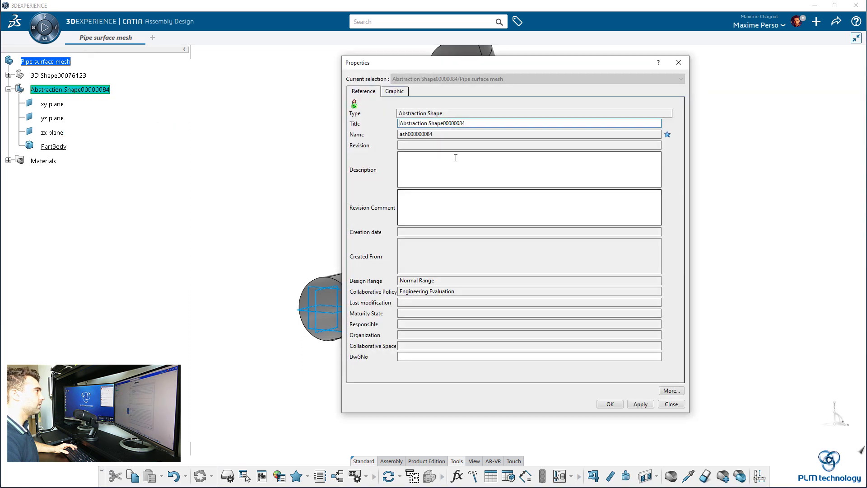
{"action": "left_click", "coordinate": [478, 124]}
{"action": "key", "text": "BackSpace"}
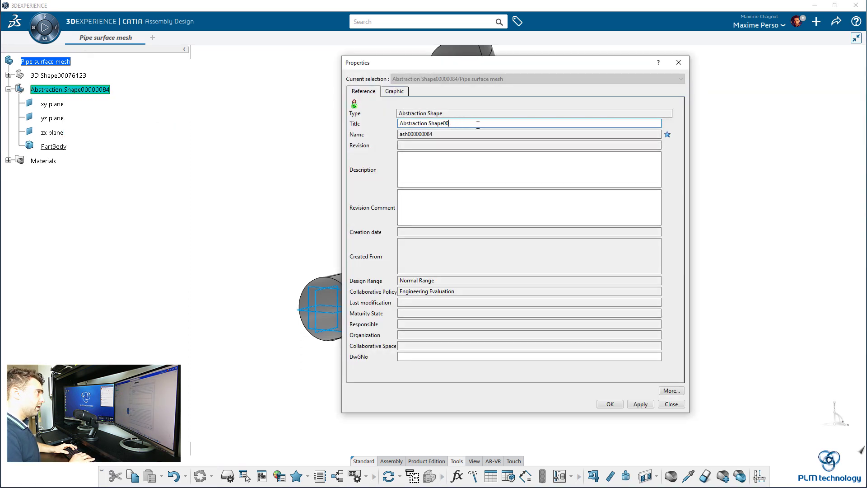
{"action": "key", "text": "BackSpace"}
{"action": "key", "text": "BackSpace"}
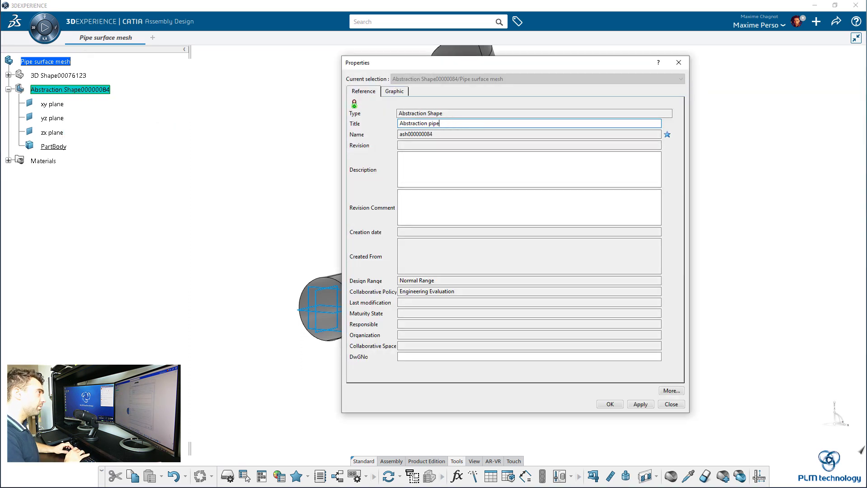
{"action": "type", "text": "pipe surface"}
{"action": "key", "text": "Return"}
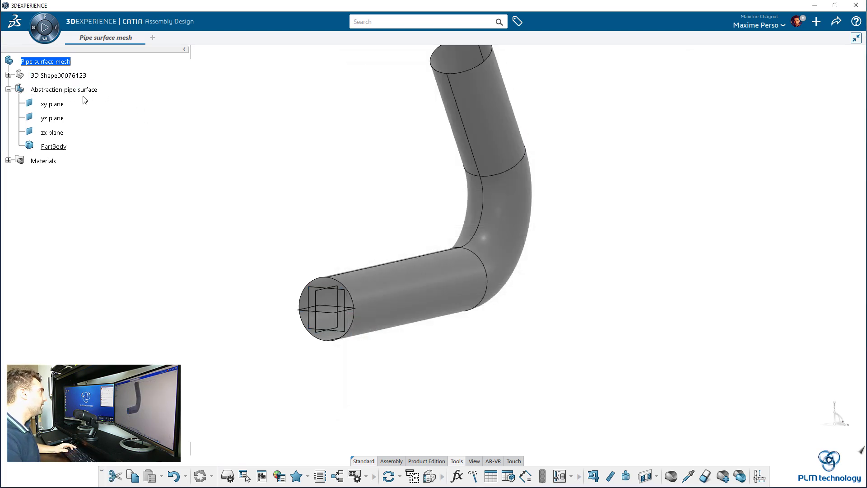
- Activate the 3D shape and copy its geometrical set containing the sketch and sweep
{"action": "left_click", "coordinate": [8, 75]}
{"action": "right_click", "coordinate": [72, 148]}
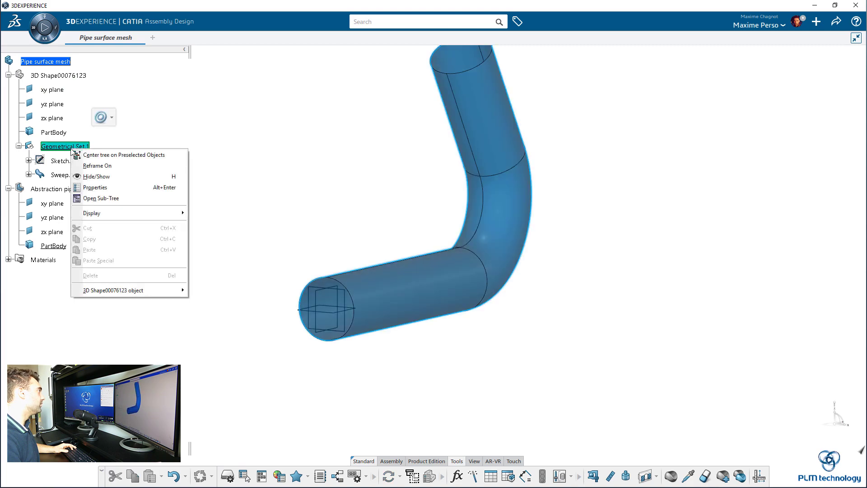
{"action": "left_click", "coordinate": [126, 344]}
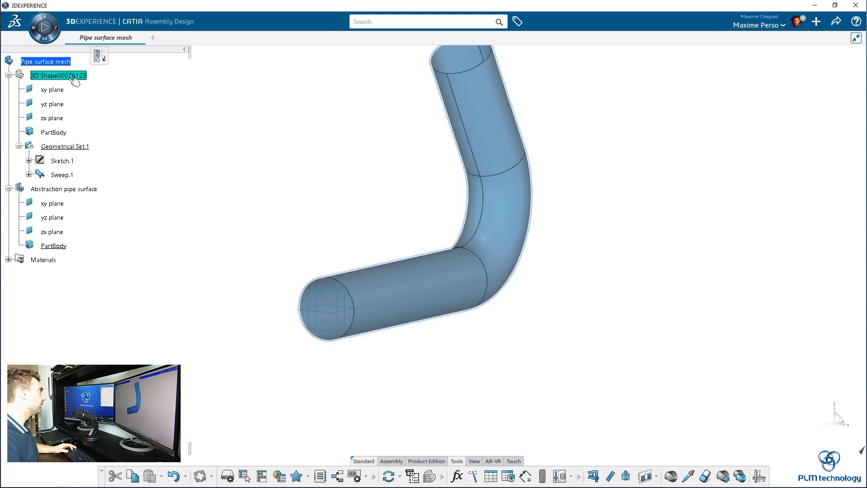
{"action": "right_click", "coordinate": [66, 145]}
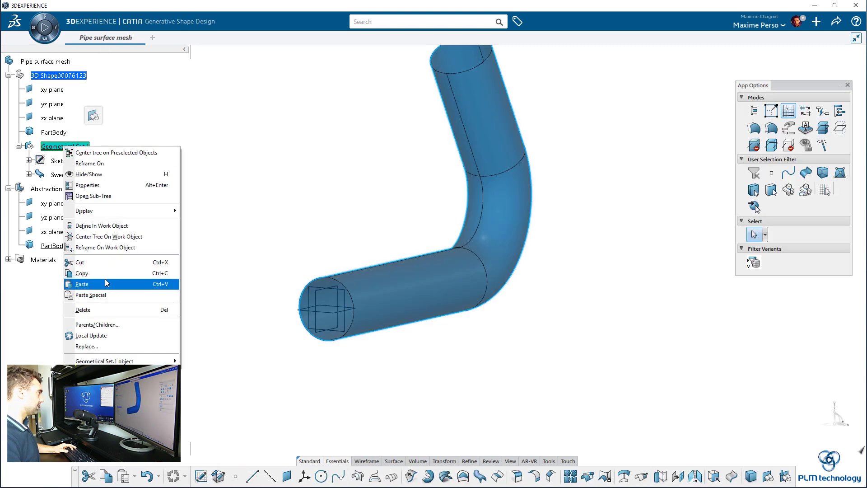
{"action": "left_click", "coordinate": [104, 276]}
- Activate Abstraction pipe surface and paste the copied geometrical set into it with the As specified in Part document option
{"action": "left_click", "coordinate": [67, 189]}
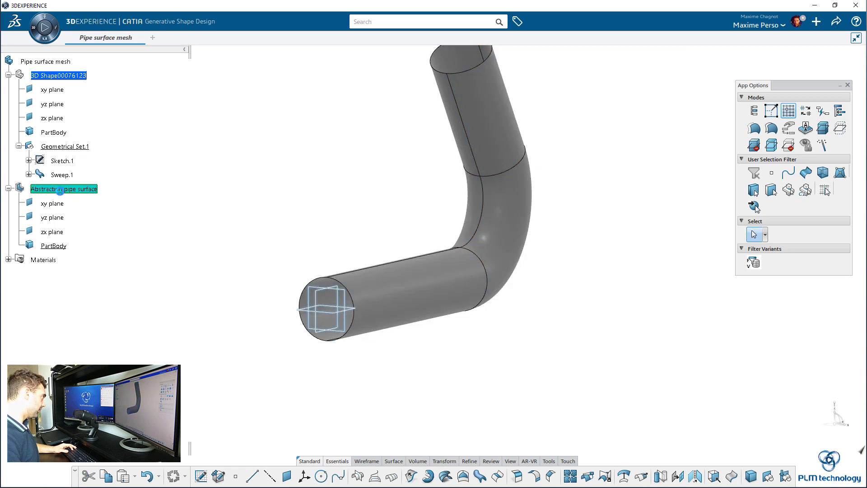
{"action": "right_click", "coordinate": [60, 190]}
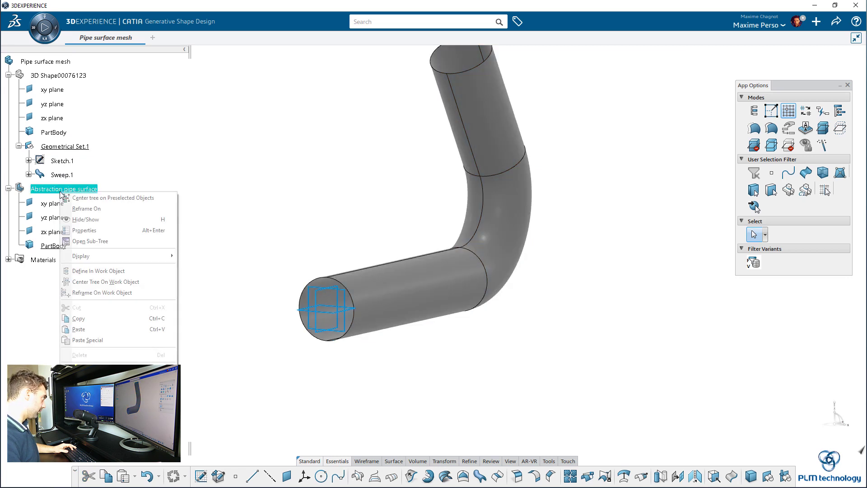
{"action": "left_click", "coordinate": [85, 340]}
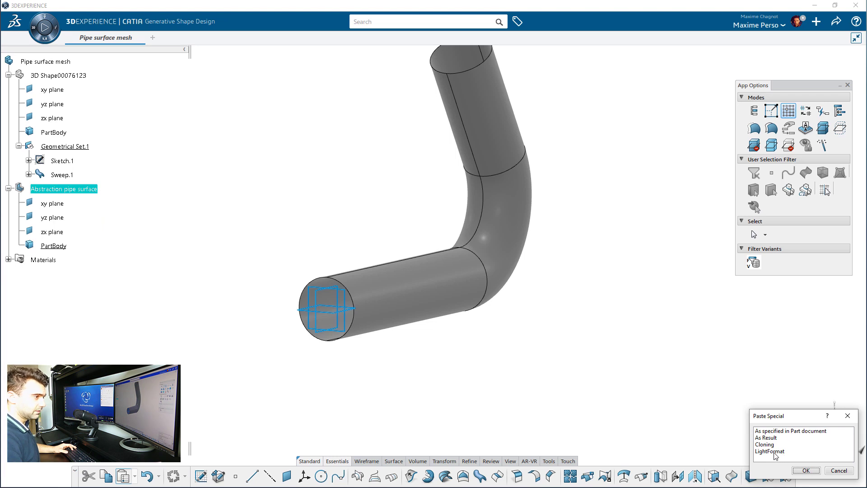
{"action": "left_click", "coordinate": [782, 432]}
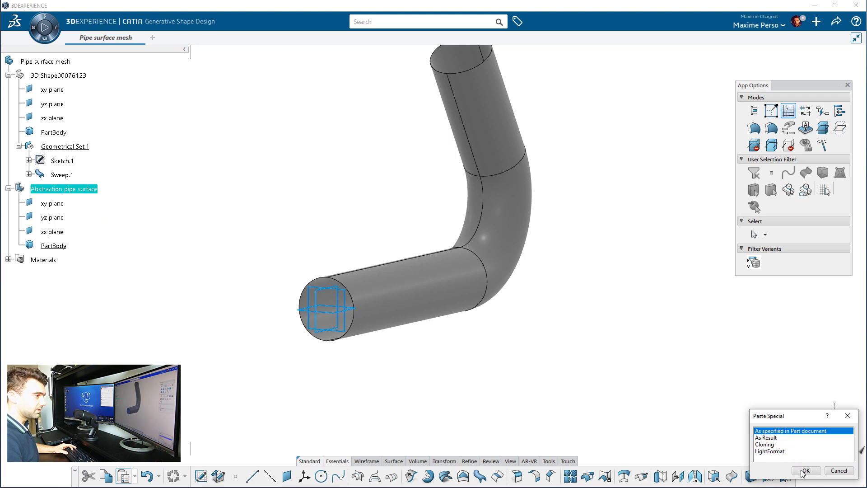
{"action": "left_click", "coordinate": [805, 470]}
{"action": "left_click", "coordinate": [19, 259]}
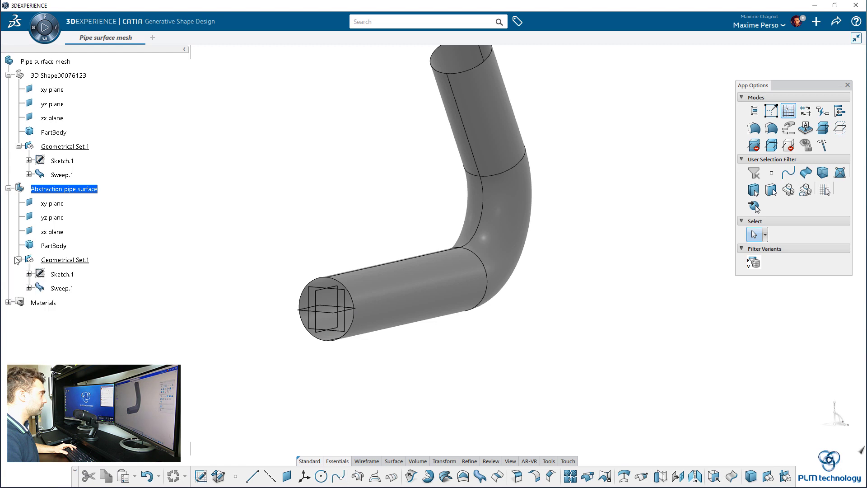
{"action": "left_click", "coordinate": [65, 260]}
{"action": "left_click", "coordinate": [148, 235]}
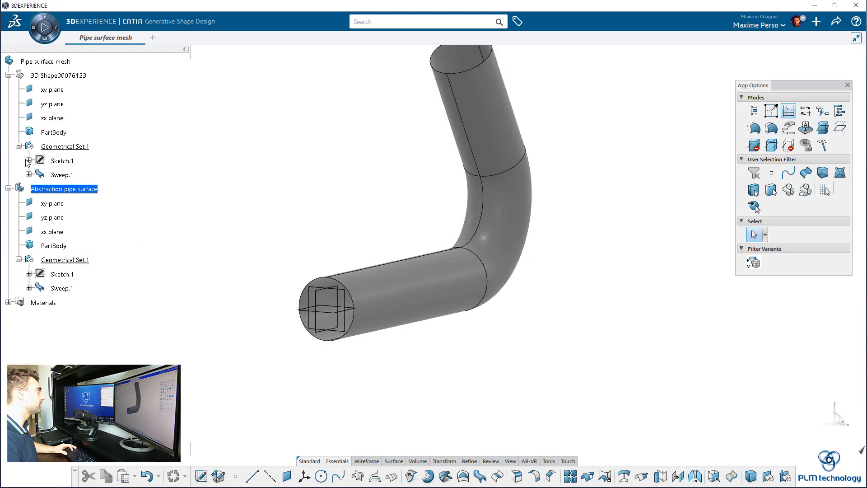
- Collapse the 3D shape and delete the pasted geometrical set from Abstraction pipe surface
{"action": "left_click", "coordinate": [19, 146]}
{"action": "left_click", "coordinate": [8, 75]}
{"action": "right_click", "coordinate": [37, 75]}
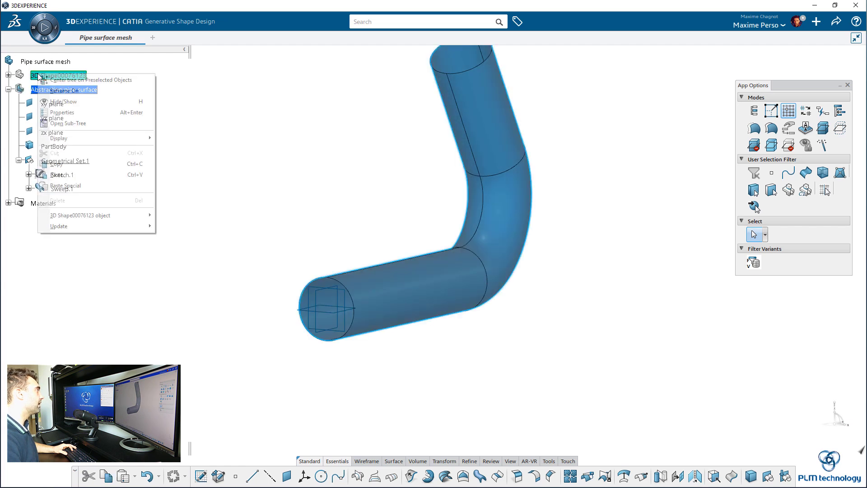
{"action": "left_click", "coordinate": [214, 158]}
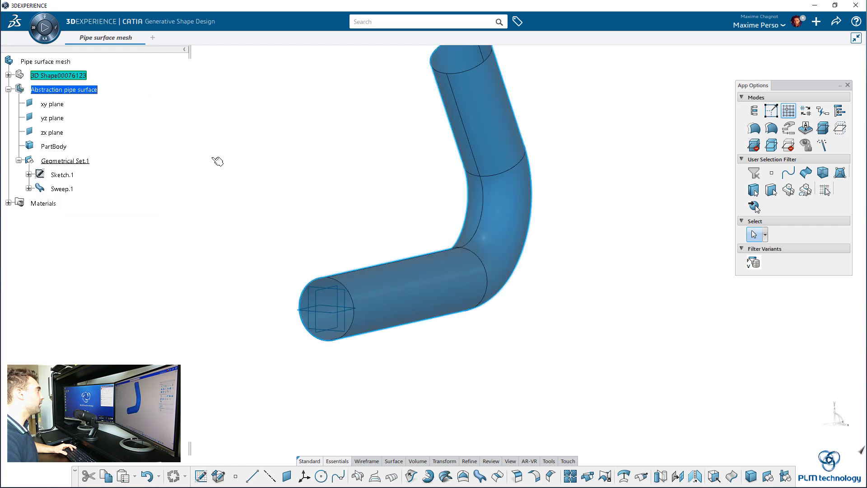
{"action": "left_click", "coordinate": [82, 162]}
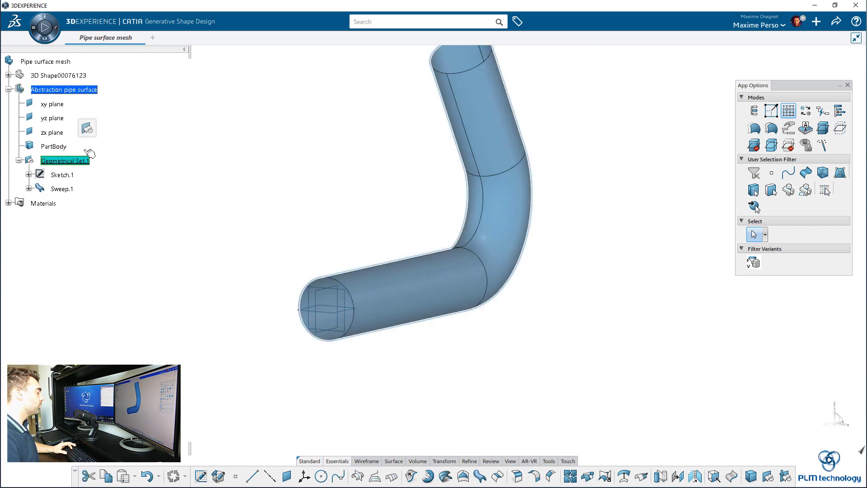
{"action": "key", "text": "Delete"}
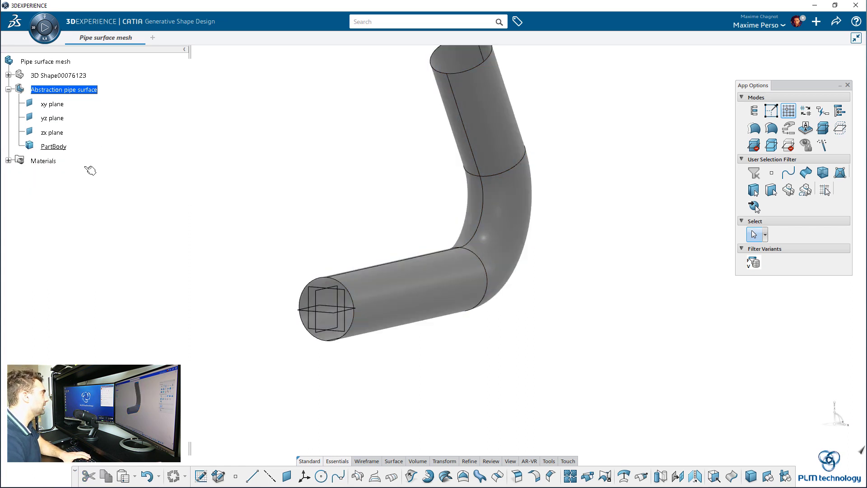
- Insert a new geometrical set in Abstraction pipe surface and expand the 3D shape's tree
{"action": "left_click", "coordinate": [139, 57]}
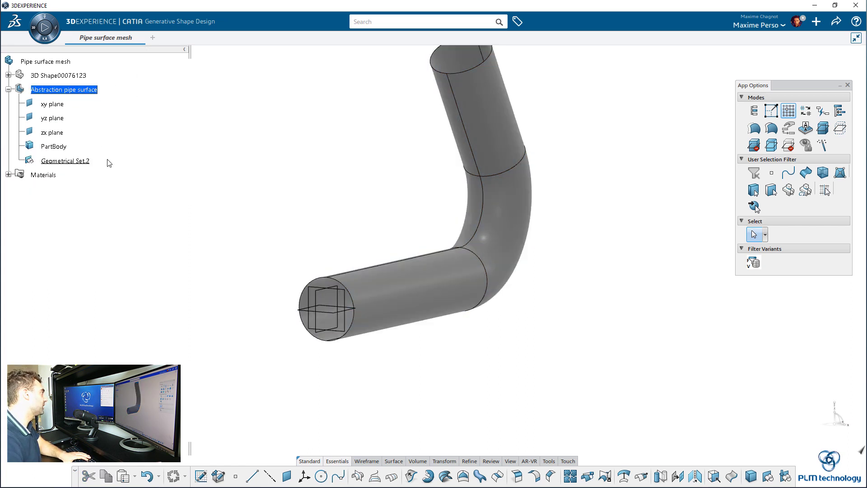
{"action": "left_click", "coordinate": [9, 75]}
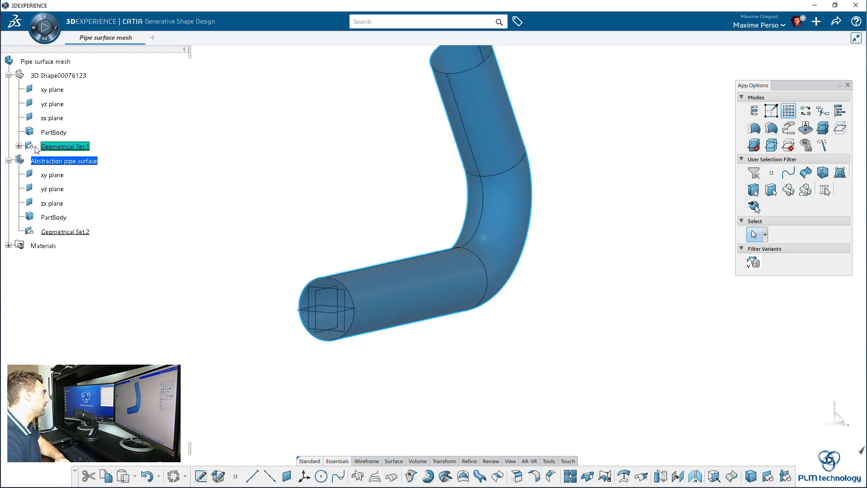
- Copy the sweep from the 3D shape and paste it into Abstraction pipe surface's geometrical set with the As Result With Link option
{"action": "left_click", "coordinate": [18, 146]}
{"action": "right_click", "coordinate": [68, 176]}
{"action": "left_click", "coordinate": [102, 301]}
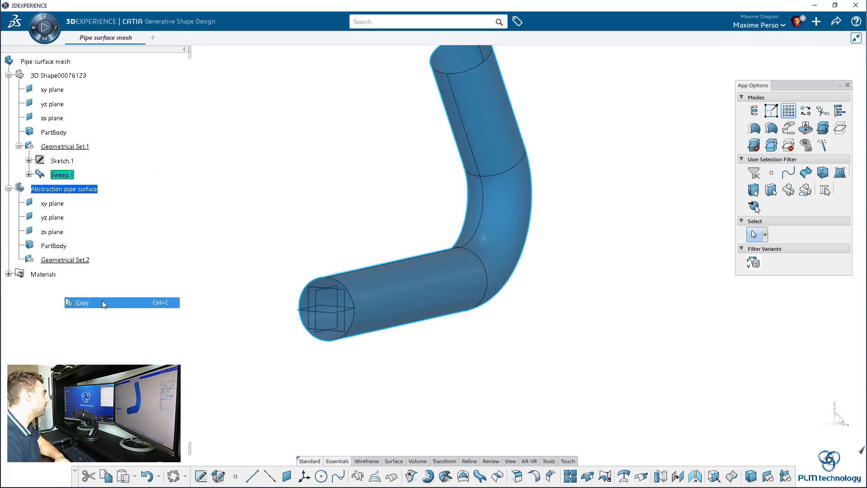
{"action": "left_click", "coordinate": [63, 260]}
{"action": "right_click", "coordinate": [61, 260]}
{"action": "left_click", "coordinate": [98, 408]}
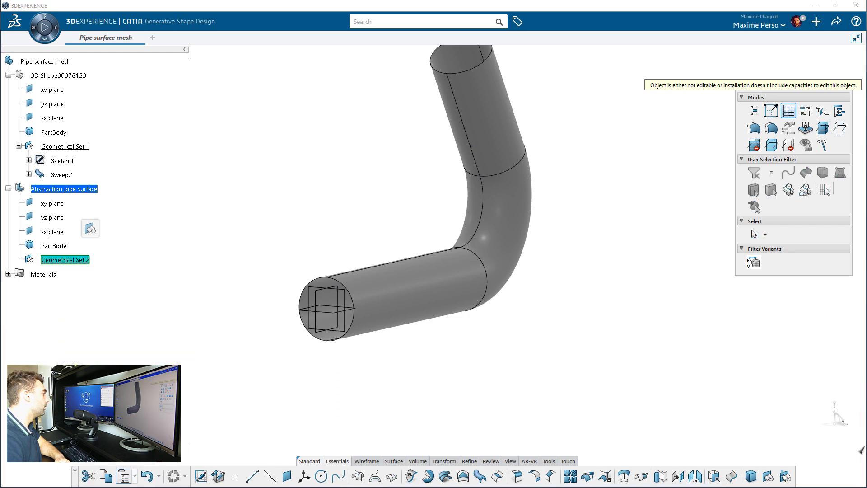
{"action": "left_click", "coordinate": [780, 438]}
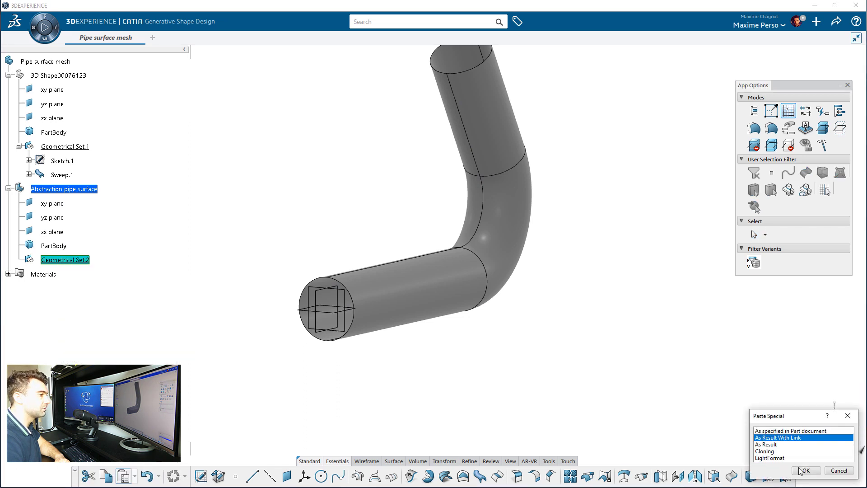
{"action": "left_click", "coordinate": [805, 471]}
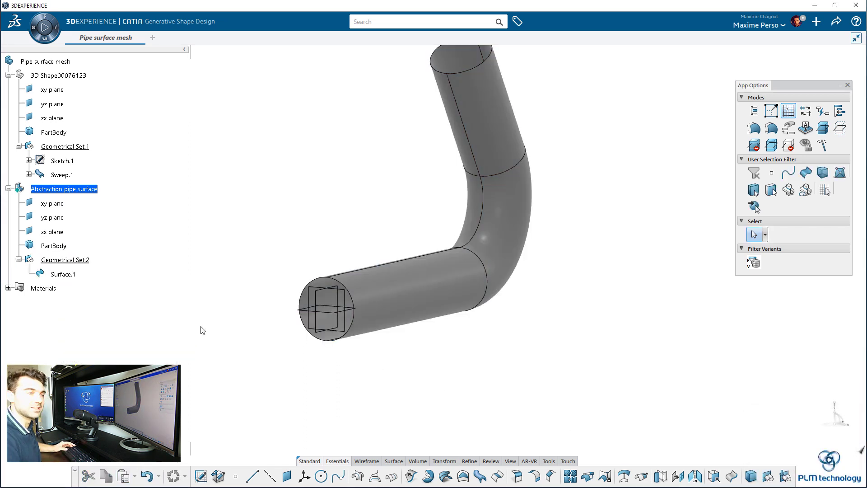
- Hide the 3D shape and collapse its tree
{"action": "middle_click_drag", "start_coordinate": [199, 298], "coordinate": [264, 276]}
{"action": "middle_click", "coordinate": [85, 260]}
{"action": "left_click", "coordinate": [53, 76]}
{"action": "right_click", "coordinate": [51, 76]}
{"action": "left_click", "coordinate": [76, 94]}
{"action": "left_click", "coordinate": [9, 75]}
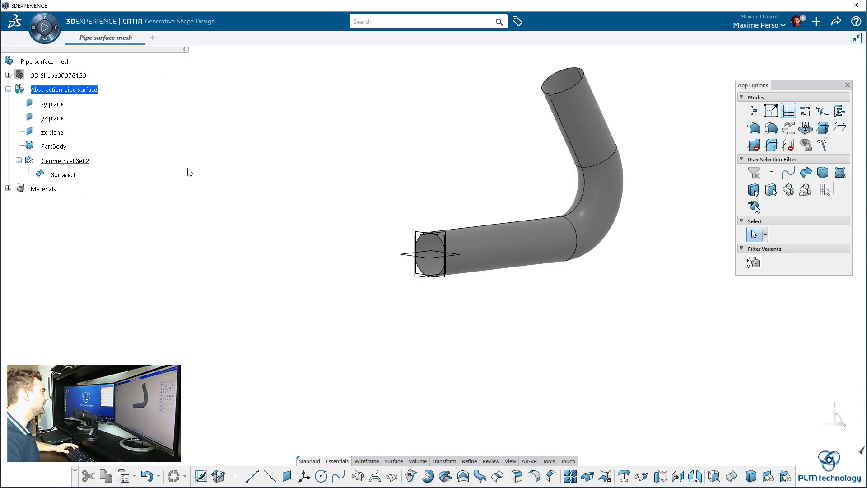
{"action": "middle_click_drag", "start_coordinate": [274, 211], "coordinate": [268, 266]}
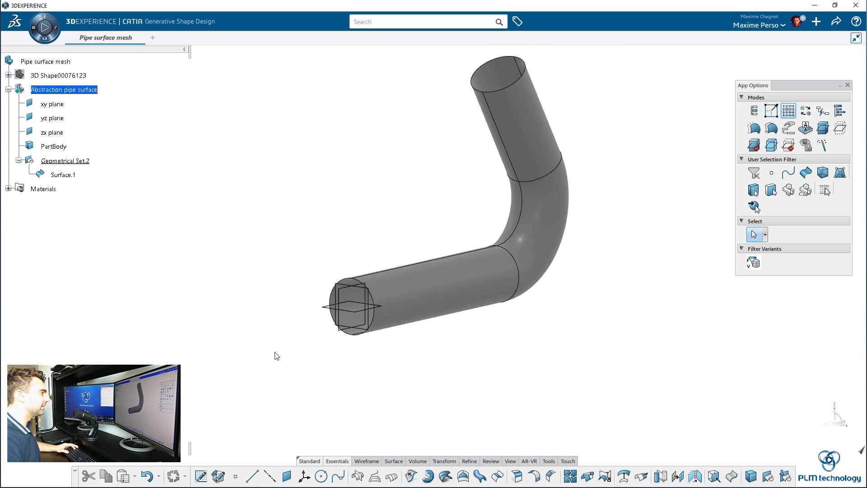
{"action": "middle_click_drag", "start_coordinate": [265, 358], "coordinate": [298, 350]}
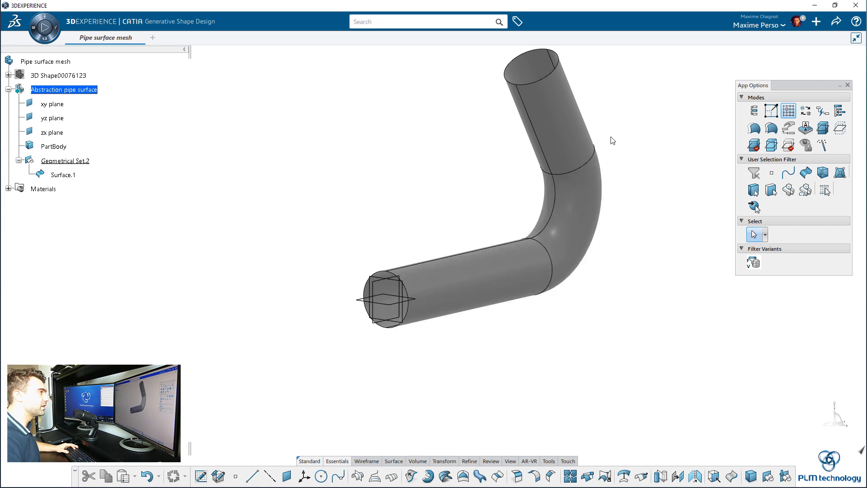
{"action": "left_click", "coordinate": [372, 299]}
{"action": "middle_click_drag", "start_coordinate": [507, 327], "coordinate": [521, 362]}
{"action": "left_click", "coordinate": [477, 347]}
- Copy the 3D shape's sketch and paste it into Abstraction pipe surface's geometrical set with the As Result With Link option
{"action": "left_click", "coordinate": [8, 75]}
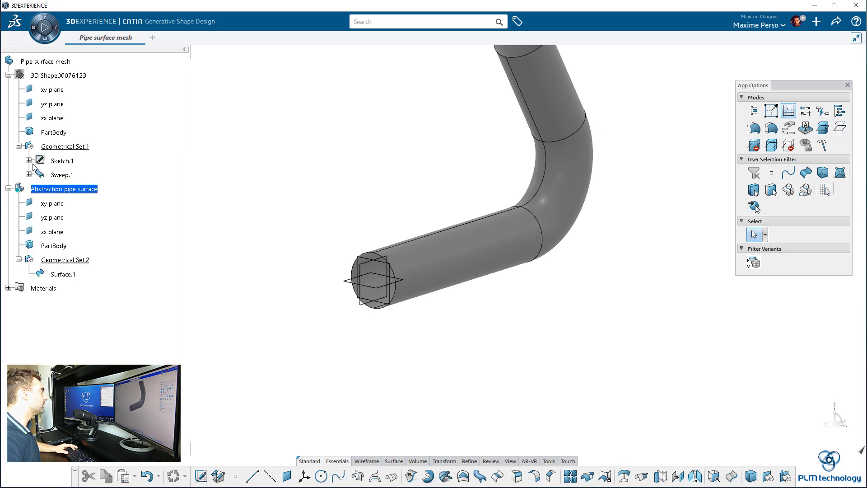
{"action": "middle_click_drag", "start_coordinate": [457, 176], "coordinate": [434, 217]}
{"action": "right_click", "coordinate": [62, 162]}
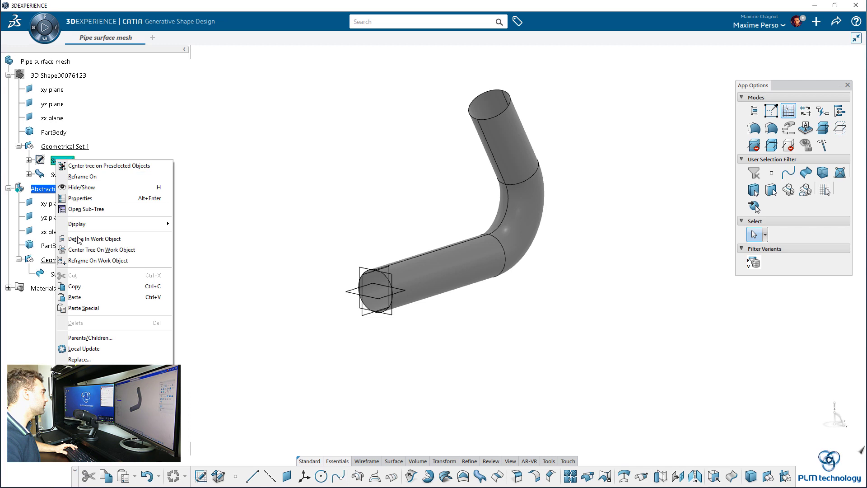
{"action": "left_click", "coordinate": [78, 284]}
{"action": "left_click", "coordinate": [65, 260]}
{"action": "double_click", "coordinate": [63, 262]}
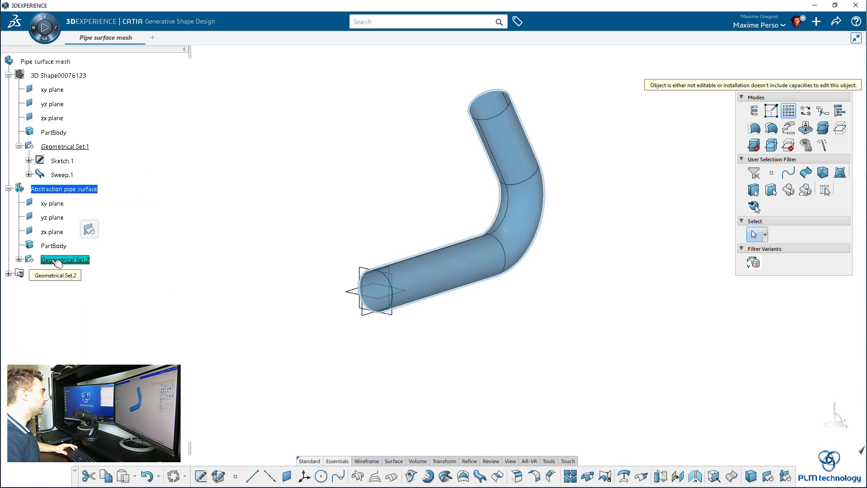
{"action": "left_click", "coordinate": [18, 259]}
{"action": "right_click", "coordinate": [57, 263]}
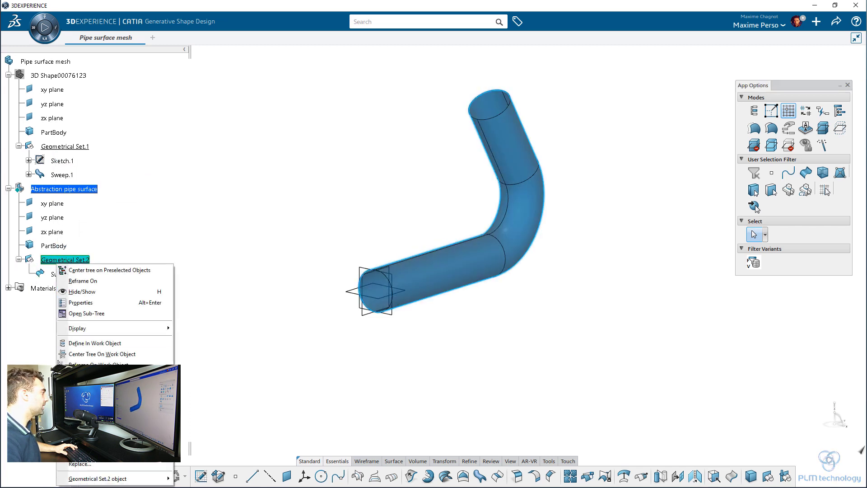
{"action": "left_click", "coordinate": [85, 412]}
{"action": "left_click", "coordinate": [790, 438]}
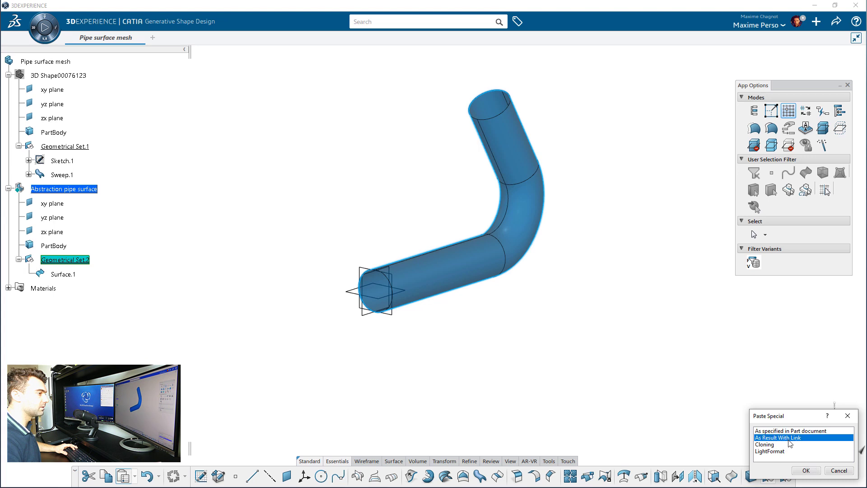
{"action": "left_click", "coordinate": [806, 470]}
- Show the pasted sketch in the abstraction shape and collapse the 3D shape's tree
{"action": "right_click", "coordinate": [72, 290]}
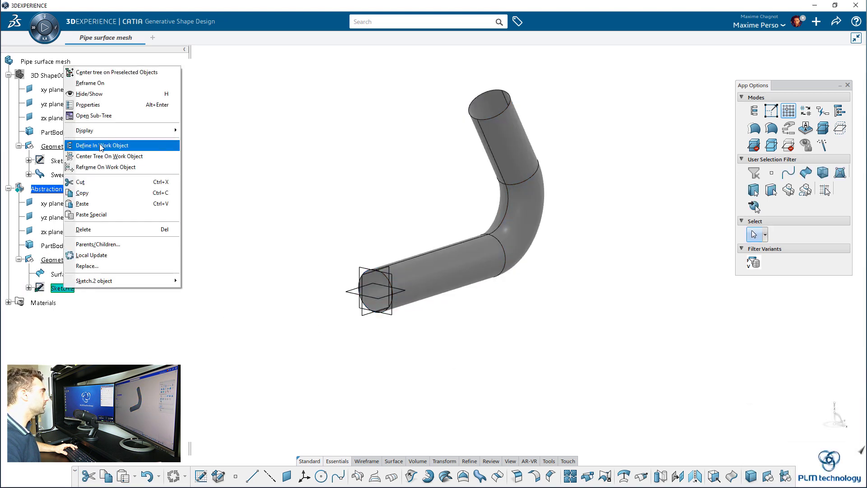
{"action": "left_click", "coordinate": [104, 94]}
{"action": "left_click", "coordinate": [9, 75]}
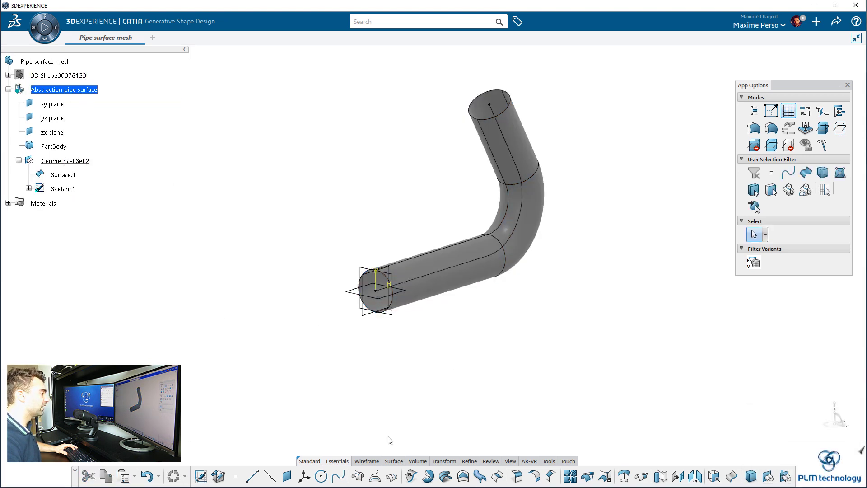
- Extrude the pasted centreline sketch as a surface along its sketch normal with a 30 mm dimension and Mirrored Extent enabled
{"action": "left_click", "coordinate": [411, 476]}
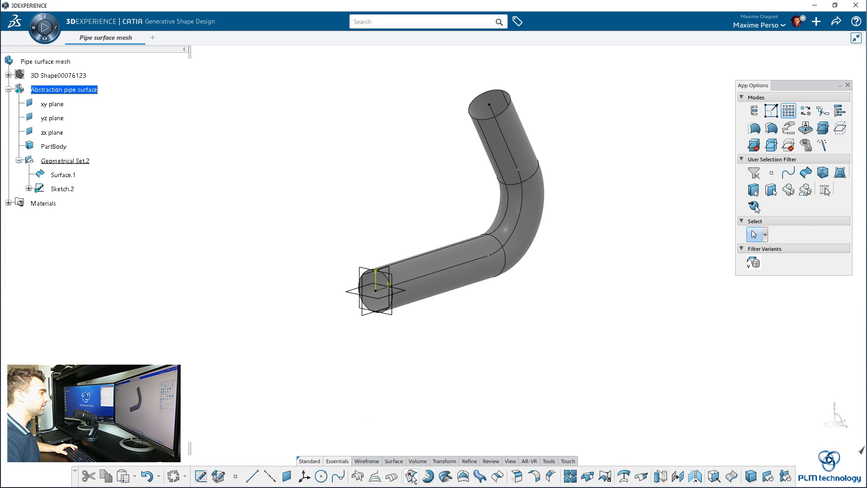
{"action": "left_click", "coordinate": [419, 280]}
{"action": "middle_click_drag", "start_coordinate": [444, 334], "coordinate": [572, 355]}
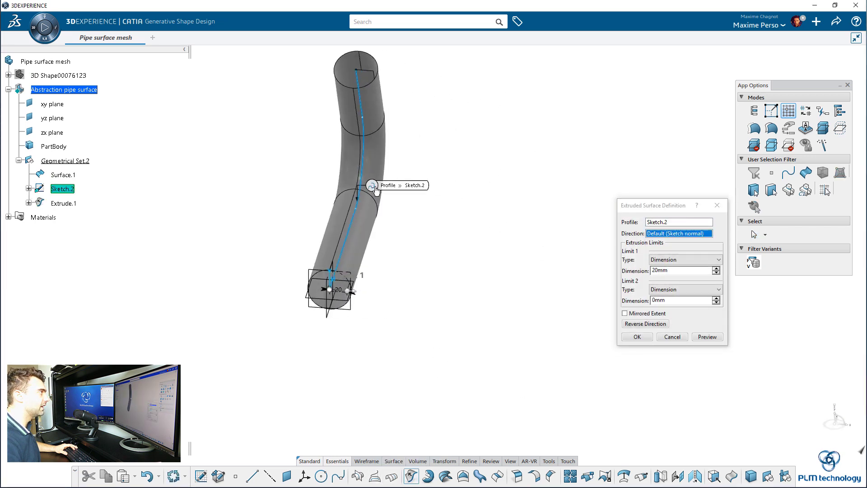
{"action": "middle_click_drag", "start_coordinate": [393, 80], "coordinate": [416, 151]}
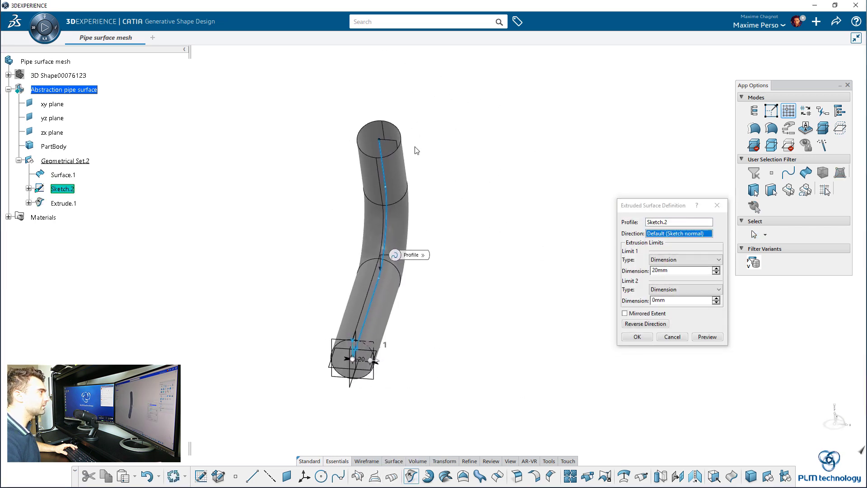
{"action": "left_click", "coordinate": [643, 314]}
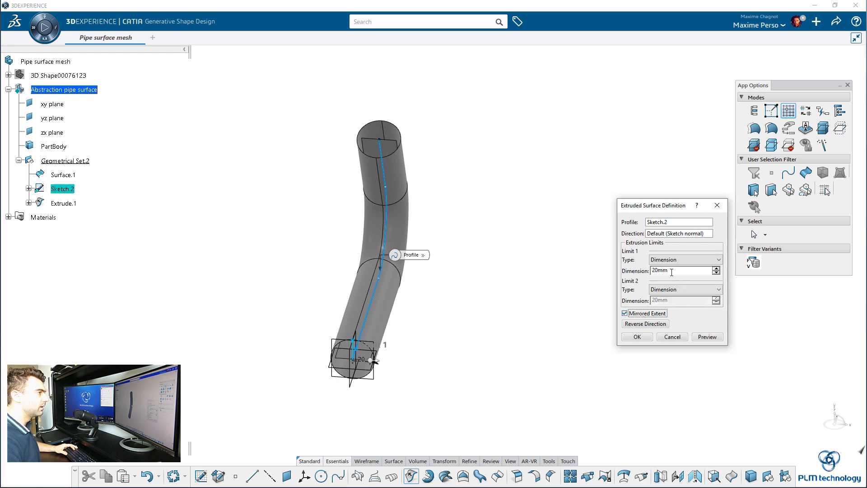
{"action": "type", "text": "30"}
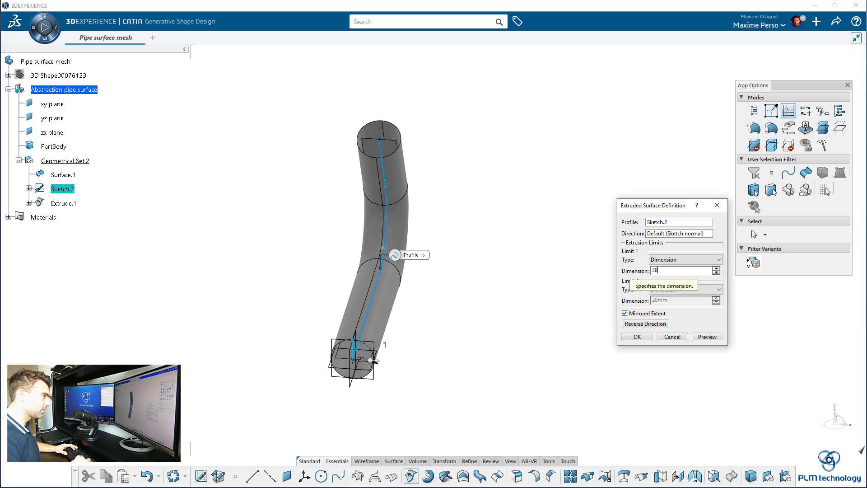
{"action": "left_click", "coordinate": [701, 337]}
{"action": "left_click", "coordinate": [646, 337]}
{"action": "middle_click_drag", "start_coordinate": [560, 349], "coordinate": [291, 276]}
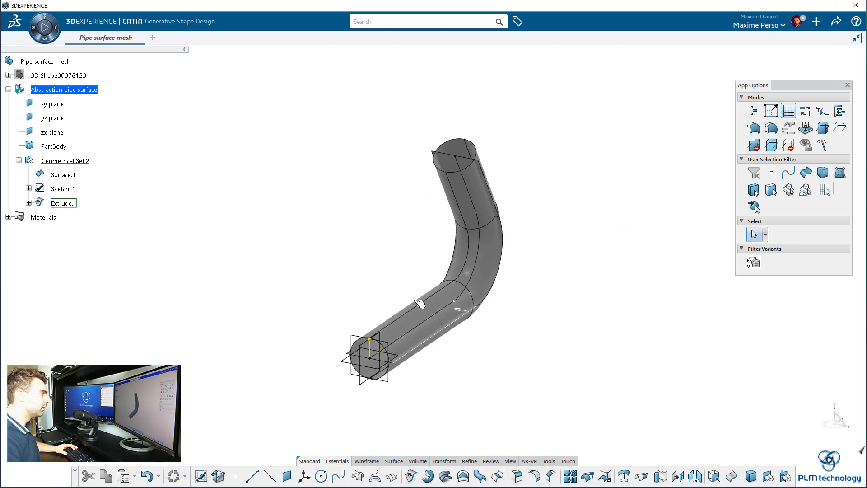
- Set the extruded surface's fill colour to light orange in its graphic properties
{"action": "right_click", "coordinate": [66, 205]}
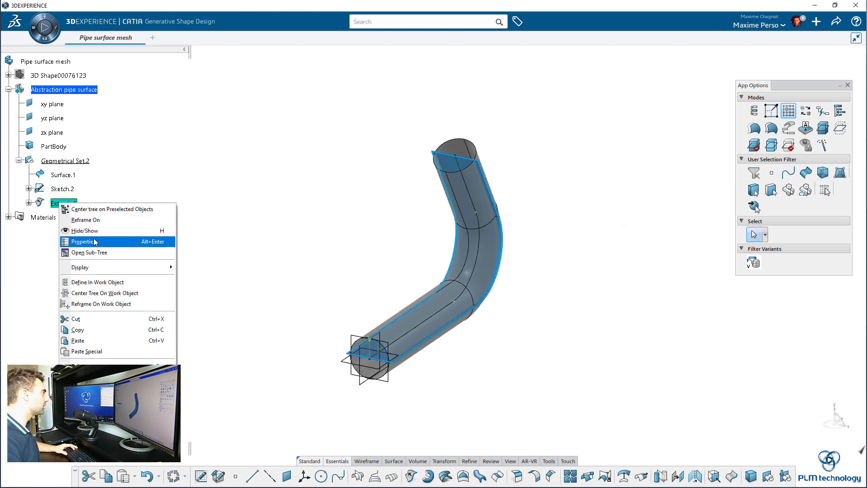
{"action": "left_click", "coordinate": [92, 242]}
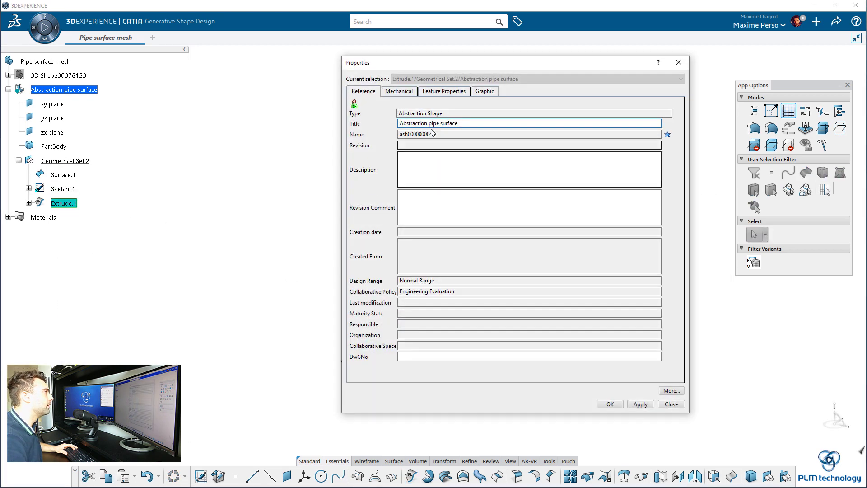
{"action": "left_click", "coordinate": [398, 91]}
{"action": "left_click", "coordinate": [458, 92]}
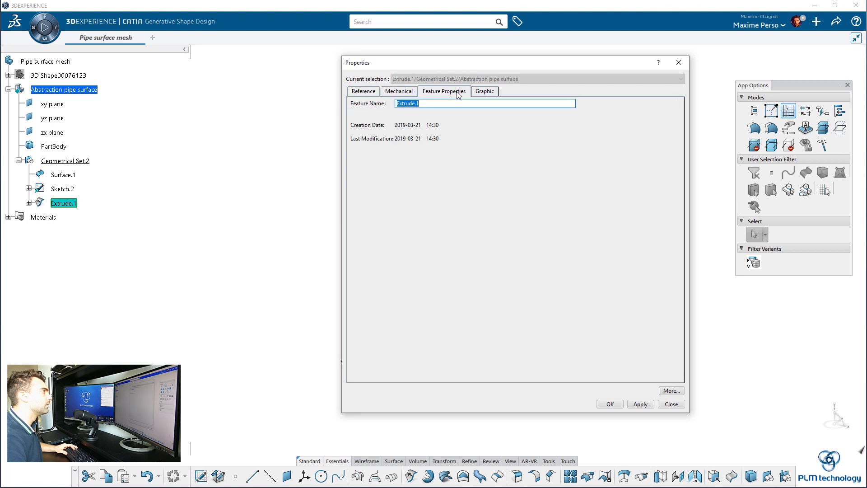
{"action": "left_click", "coordinate": [484, 92]}
{"action": "left_click", "coordinate": [404, 119]}
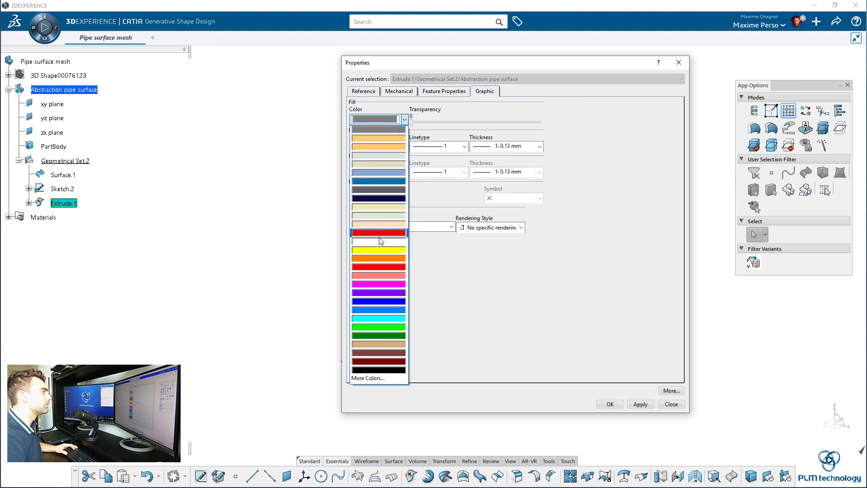
{"action": "left_click", "coordinate": [387, 137]}
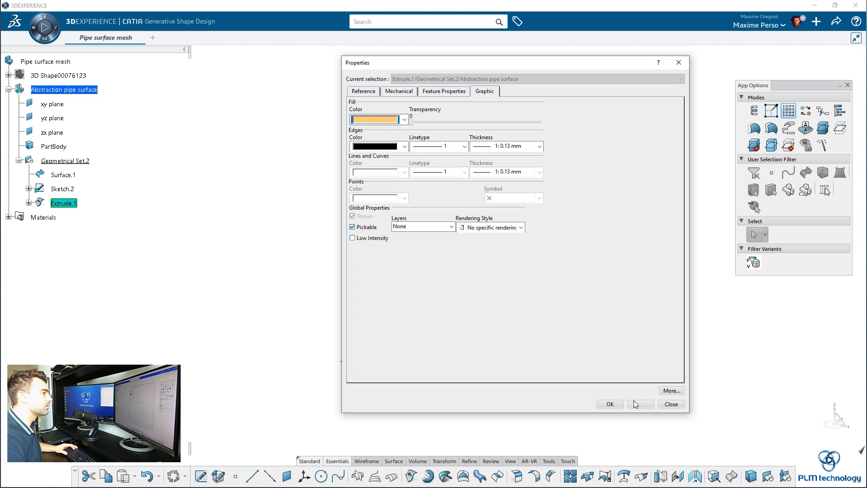
{"action": "left_click", "coordinate": [610, 403]}
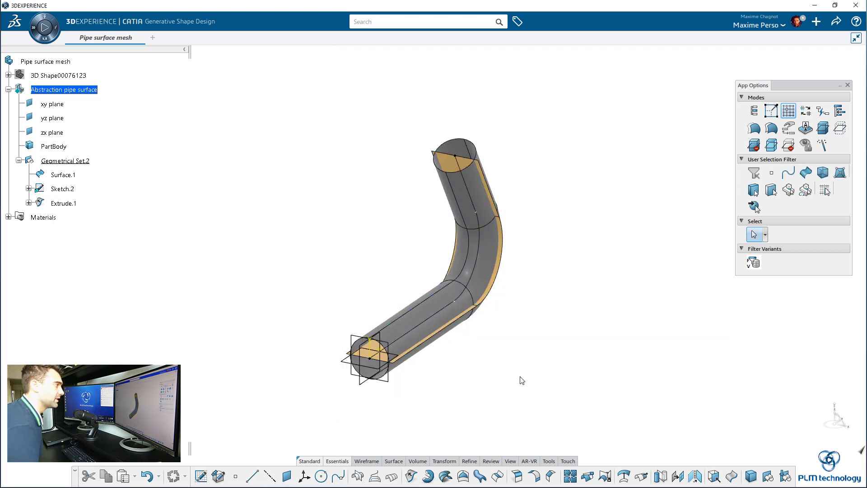
- Hide the pasted centreline sketch in the abstraction shape's geometrical set
{"action": "middle_click_drag", "start_coordinate": [567, 256], "coordinate": [371, 328]}
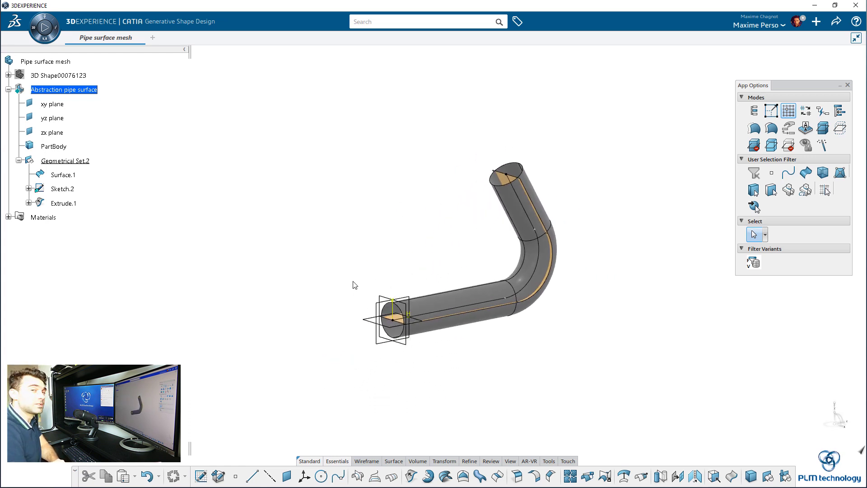
{"action": "middle_click_drag", "start_coordinate": [370, 251], "coordinate": [400, 249]}
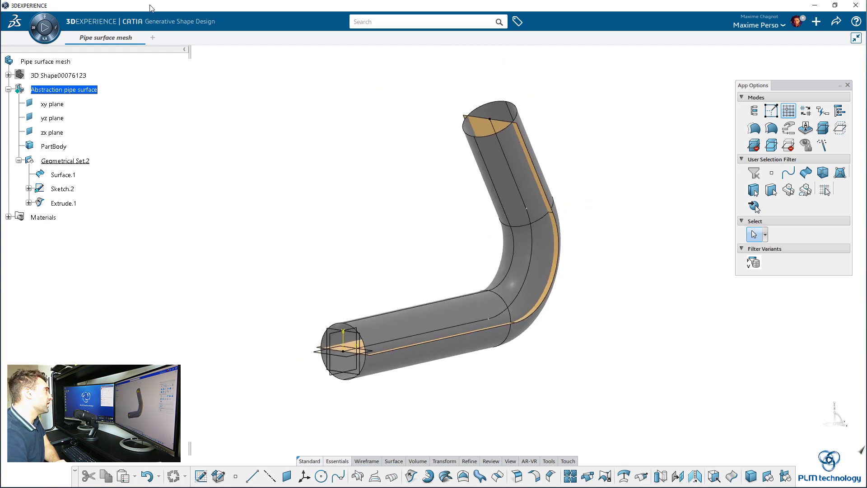
{"action": "middle_click_drag", "start_coordinate": [436, 404], "coordinate": [429, 380]}
{"action": "scroll", "coordinate": [339, 271], "scroll_direction": "down", "scroll_amount": 3}
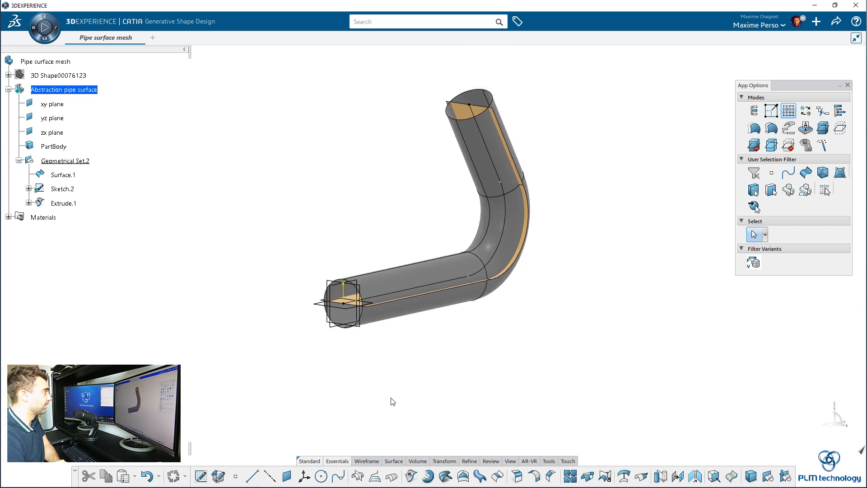
{"action": "right_click", "coordinate": [58, 188]}
{"action": "left_click", "coordinate": [79, 214]}
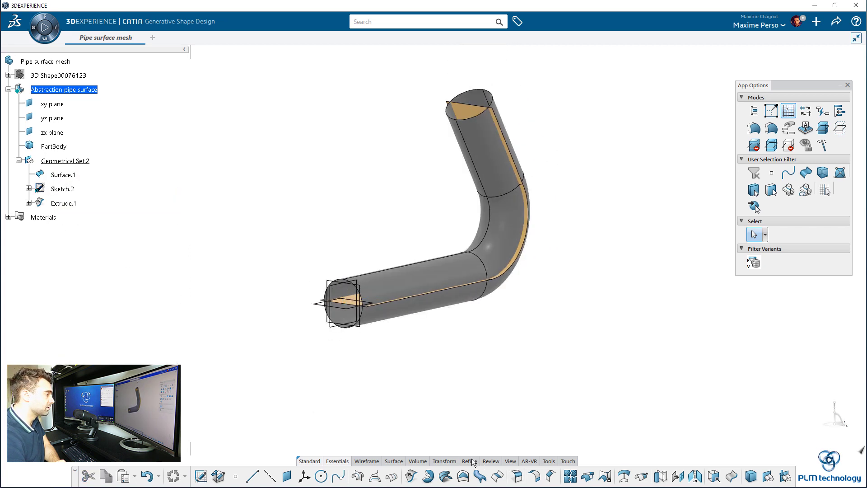
- Split the pipe surface with the extruded surface as cutting element, keeping both sides
{"action": "left_click", "coordinate": [442, 461]}
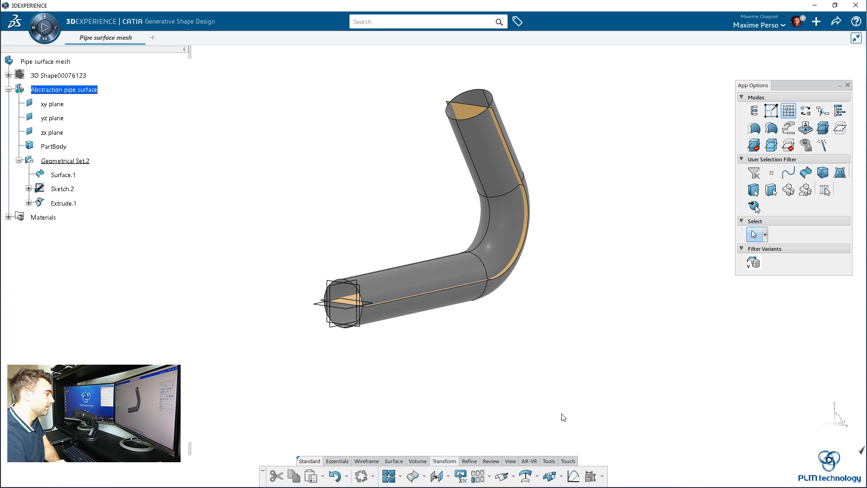
{"action": "left_click", "coordinate": [550, 476]}
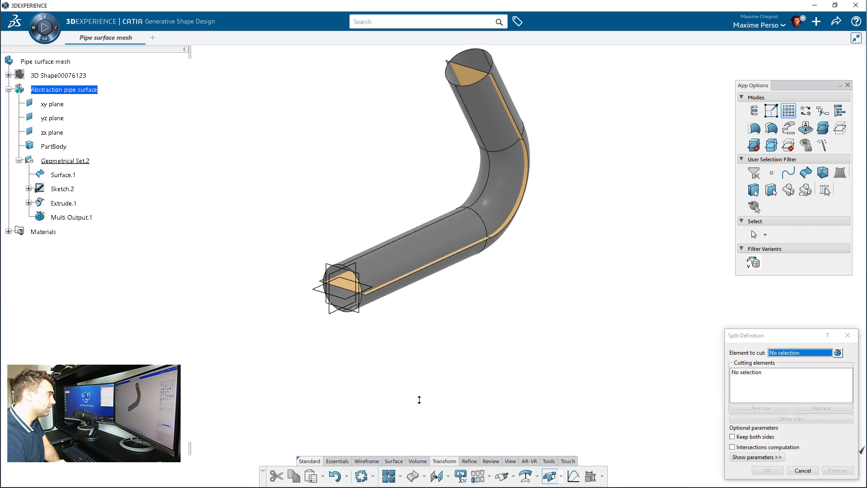
{"action": "scroll", "coordinate": [360, 262], "scroll_direction": "up", "scroll_amount": 5}
{"action": "left_click", "coordinate": [357, 264]}
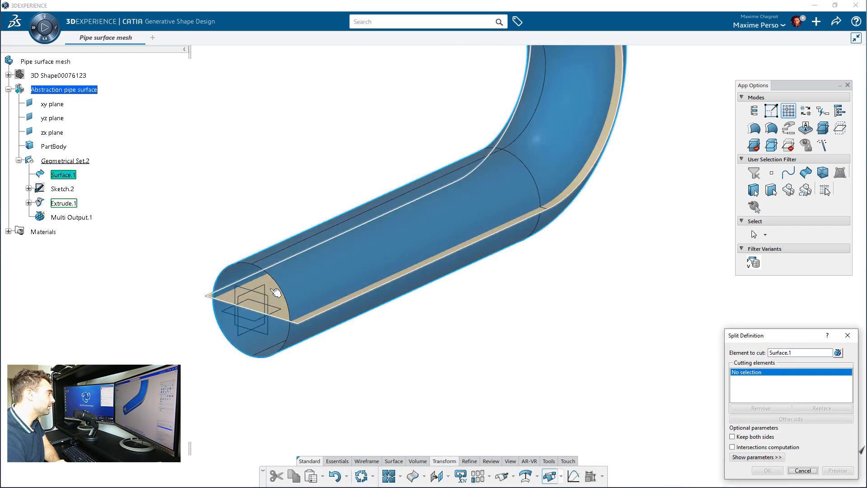
{"action": "left_click", "coordinate": [275, 293]}
{"action": "middle_click_drag", "start_coordinate": [398, 346], "coordinate": [475, 275]}
{"action": "scroll", "coordinate": [475, 275], "scroll_direction": "down", "scroll_amount": 5}
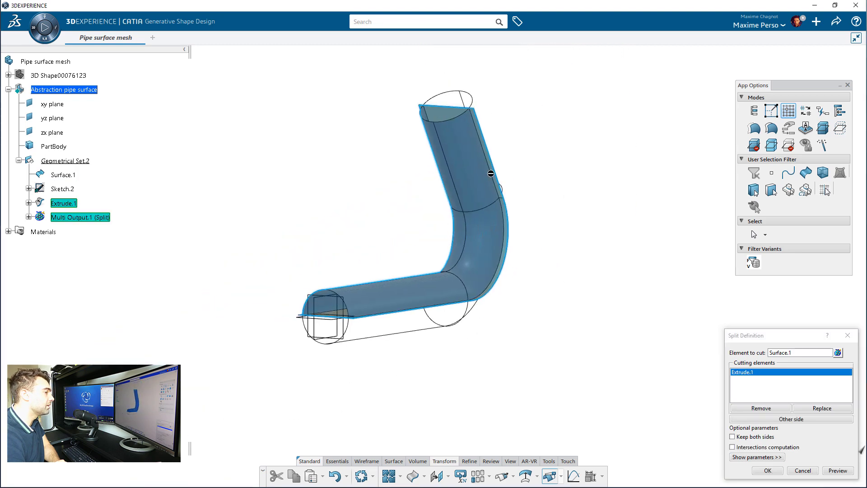
{"action": "left_click", "coordinate": [732, 436]}
{"action": "left_click", "coordinate": [767, 471]}
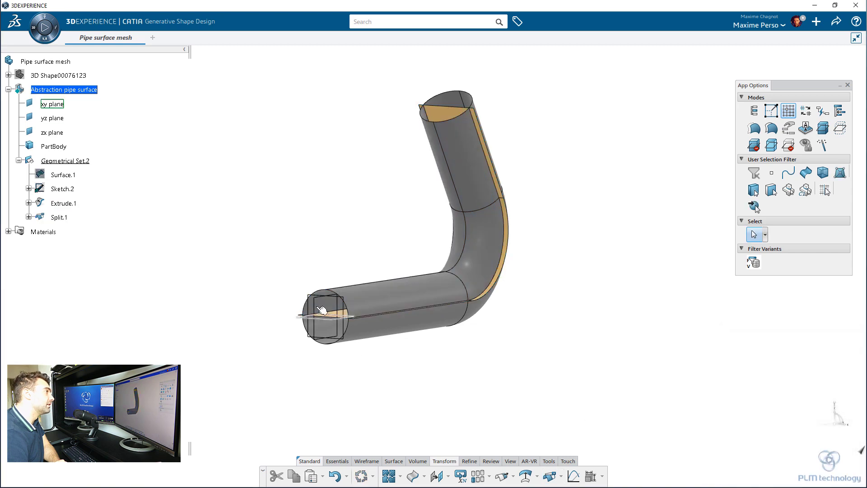
- Hide the light-orange extruded cutting surface in the abstraction shape's geometrical set
{"action": "left_click", "coordinate": [63, 217]}
{"action": "middle_click_drag", "start_coordinate": [129, 260], "coordinate": [83, 217]}
{"action": "left_click", "coordinate": [203, 249]}
{"action": "right_click", "coordinate": [83, 217]}
{"action": "left_click", "coordinate": [122, 231]}
{"action": "mouse_move", "coordinate": [213, 240]}
{"action": "middle_mouse_down"}
{"action": "mouse_move", "coordinate": [229, 251]}
{"action": "mouse_move", "coordinate": [216, 238]}
{"action": "middle_mouse_up"}
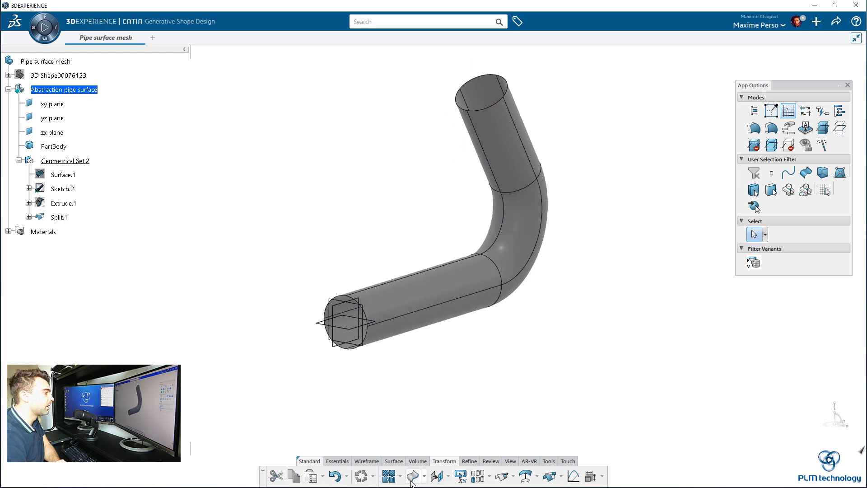
- Split the upper half of the pipe surface lengthwise with the yz plane, keeping both sides
{"action": "left_click", "coordinate": [549, 476]}
{"action": "left_click", "coordinate": [414, 289]}
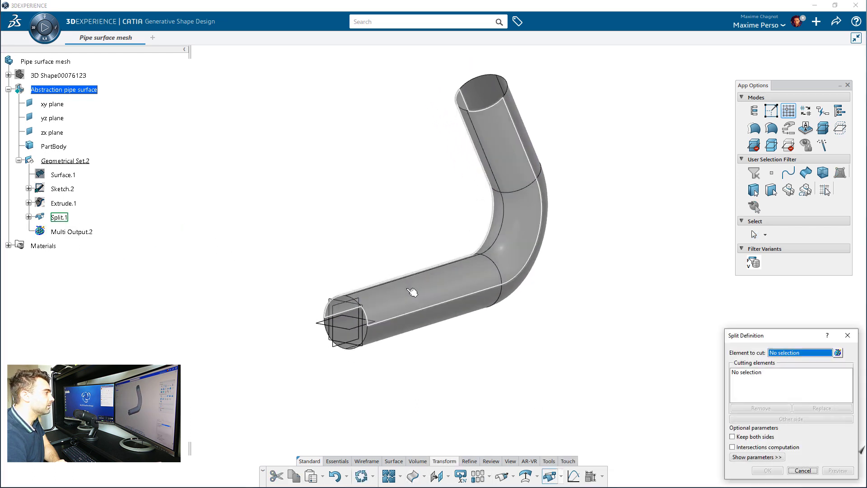
{"action": "left_click", "coordinate": [344, 346]}
{"action": "middle_click_drag", "start_coordinate": [354, 354], "coordinate": [470, 388]}
{"action": "left_click", "coordinate": [751, 437]}
{"action": "left_click", "coordinate": [762, 470]}
{"action": "key", "text": "Return"}
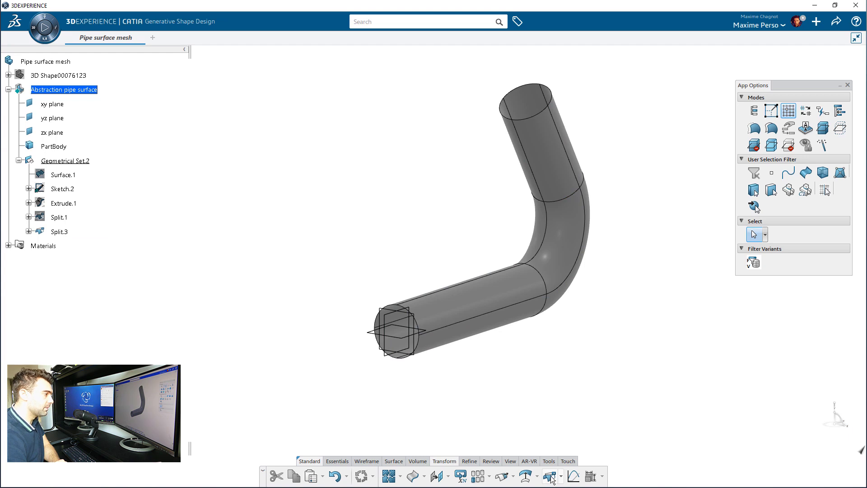
- Split the remaining lower half of the pipe surface with the yz plane, keeping both sides
{"action": "left_click", "coordinate": [550, 476]}
{"action": "left_click", "coordinate": [401, 355]}
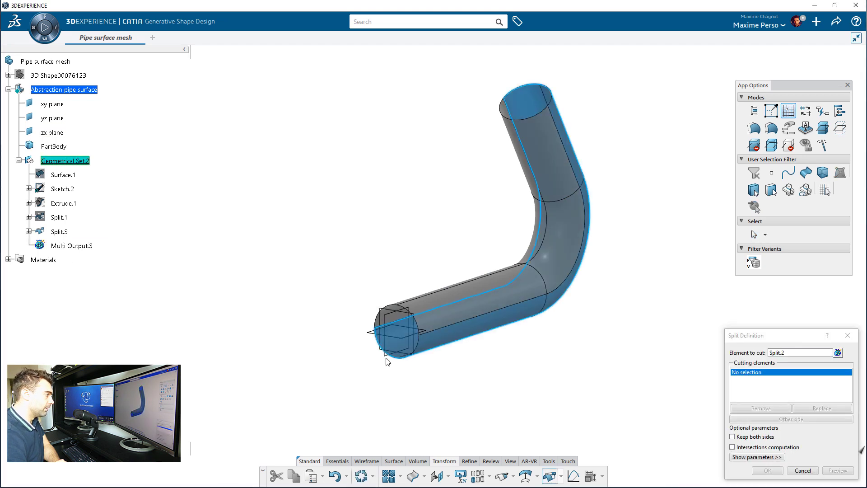
{"action": "left_click", "coordinate": [388, 354]}
{"action": "left_click", "coordinate": [733, 437]}
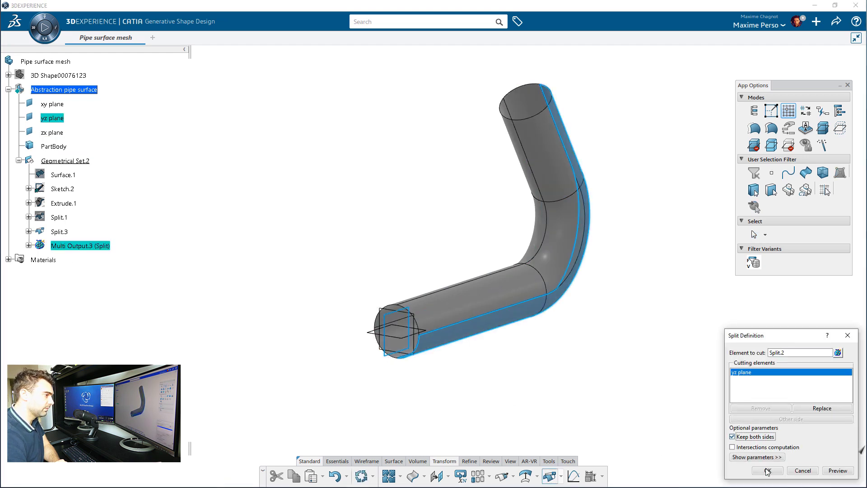
{"action": "left_click", "coordinate": [767, 470]}
{"action": "middle_click_drag", "start_coordinate": [673, 414], "coordinate": [418, 329]}
{"action": "left_click", "coordinate": [432, 309]}
{"action": "middle_click_drag", "start_coordinate": [416, 297], "coordinate": [518, 331]}
{"action": "left_click", "coordinate": [493, 287]}
{"action": "left_click", "coordinate": [518, 331]}
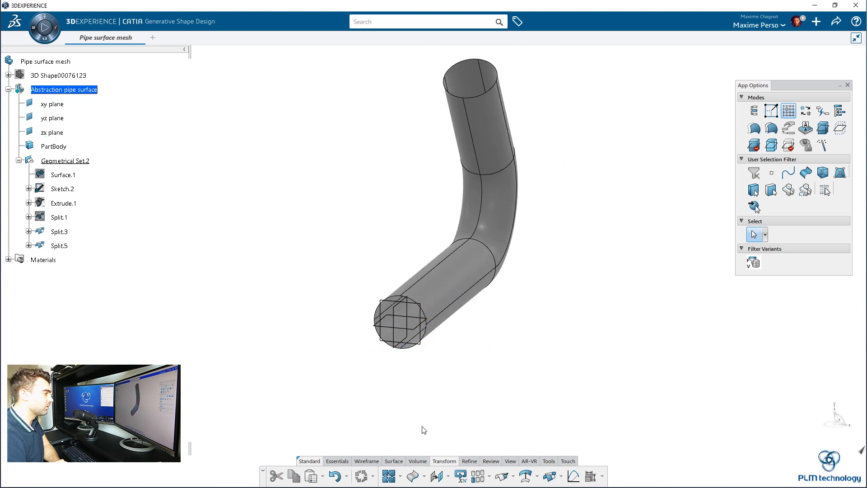
- Join the four split quarter surfaces of the pipe into one surface with a merging distance of 0.001 mm
{"action": "left_click", "coordinate": [388, 476]}
{"action": "middle_click_drag", "start_coordinate": [595, 289], "coordinate": [451, 307]}
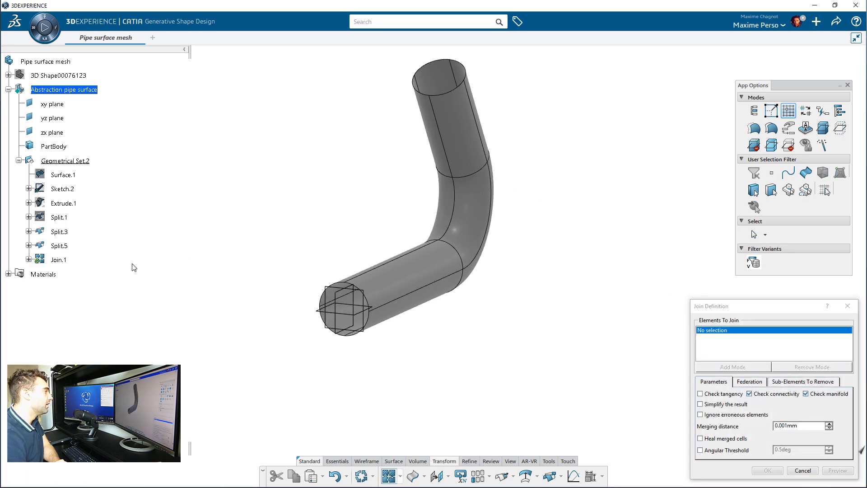
{"action": "left_click", "coordinate": [389, 289]}
{"action": "left_click", "coordinate": [436, 122]}
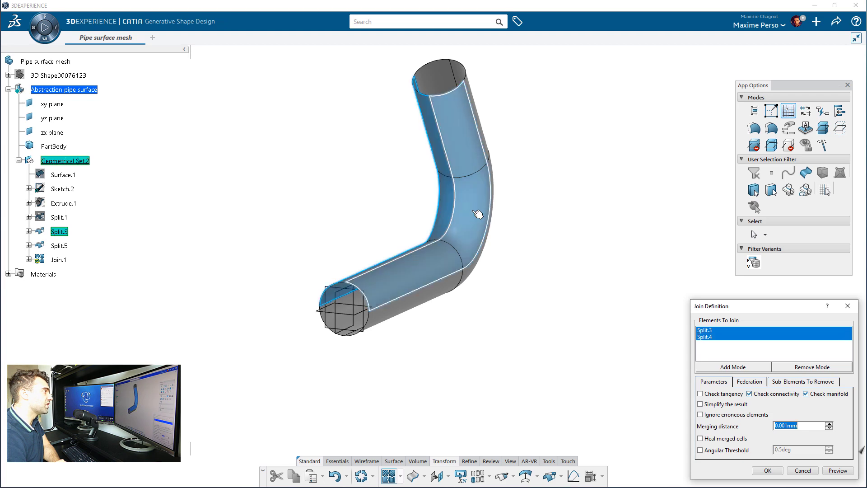
{"action": "middle_click_drag", "start_coordinate": [436, 122], "coordinate": [443, 164]}
{"action": "left_click", "coordinate": [550, 189]}
{"action": "left_click", "coordinate": [444, 163]}
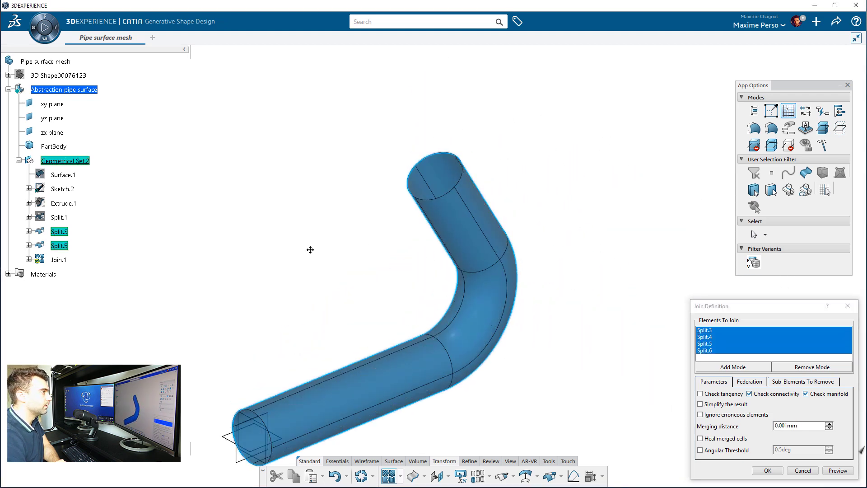
{"action": "middle_click_drag", "start_coordinate": [309, 248], "coordinate": [360, 199]}
{"action": "left_click", "coordinate": [757, 470]}
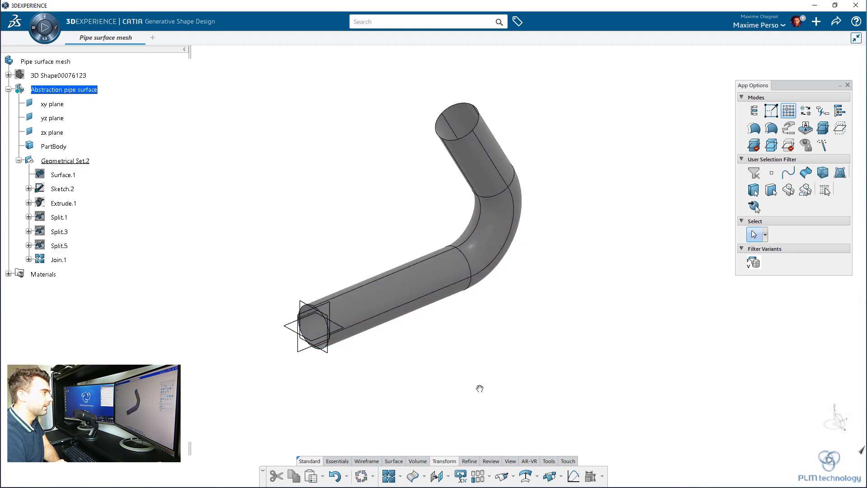
- Collapse the abstraction shape in the tree and insert a finite element model into the Pipe surface mesh product
{"action": "middle_click_drag", "start_coordinate": [490, 359], "coordinate": [288, 234]}
{"action": "scroll", "coordinate": [172, 298], "scroll_direction": "up", "scroll_amount": 1}
{"action": "mouse_move", "coordinate": [173, 298]}
{"action": "middle_mouse_down"}
{"action": "mouse_move", "coordinate": [207, 280]}
{"action": "mouse_move", "coordinate": [165, 312]}
{"action": "middle_mouse_up"}
{"action": "left_click", "coordinate": [65, 305]}
{"action": "middle_click_drag", "start_coordinate": [104, 331], "coordinate": [160, 338]}
{"action": "left_click", "coordinate": [159, 338]}
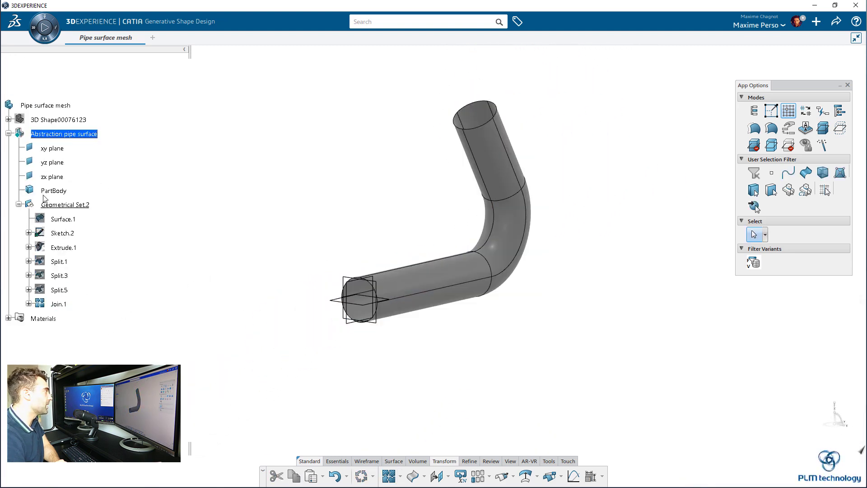
{"action": "left_click", "coordinate": [18, 205]}
{"action": "left_click", "coordinate": [8, 133]}
{"action": "left_click", "coordinate": [50, 107]}
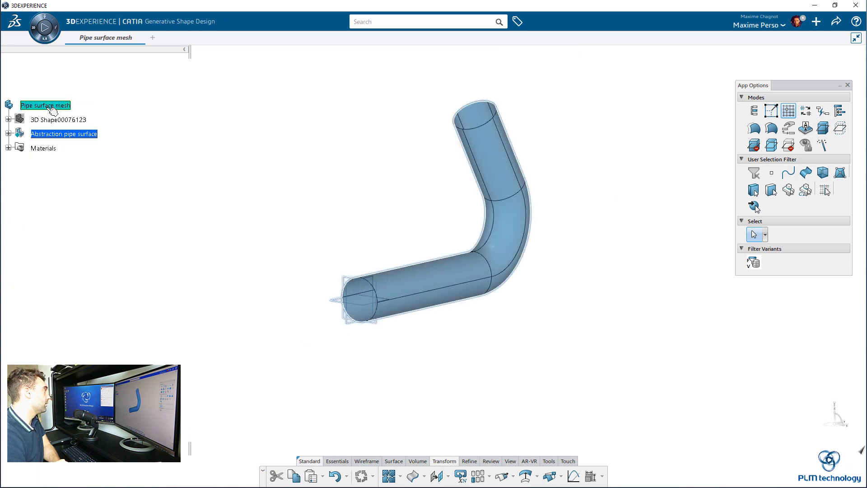
{"action": "right_click", "coordinate": [45, 107]}
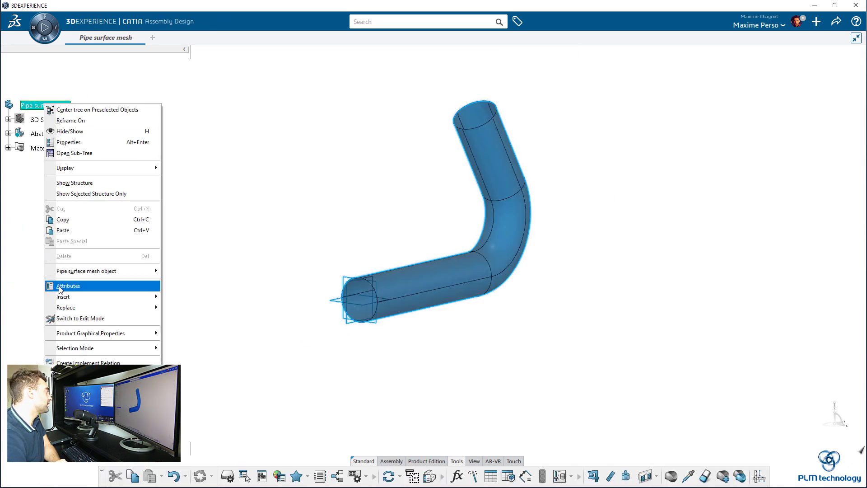
{"action": "mouse_move", "coordinate": [63, 297]}
{"action": "left_click", "coordinate": [225, 328]}
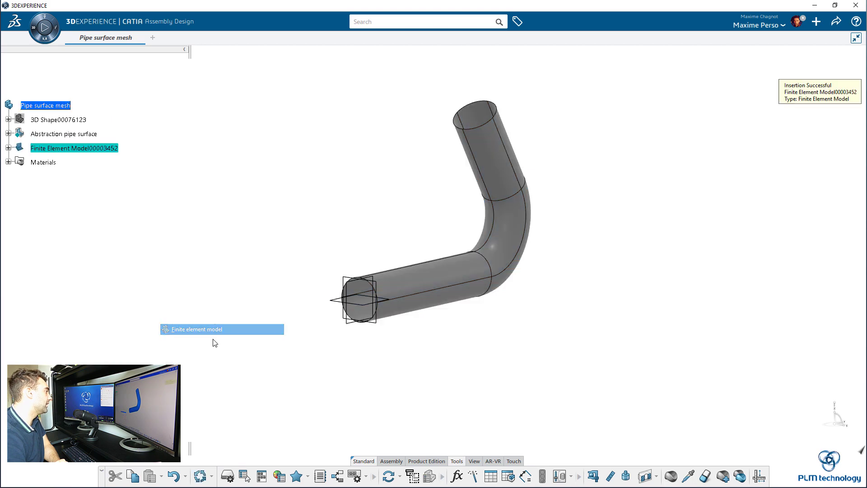
- Rename the finite element model as "Mesh pipe surface" in its properties
{"action": "right_click", "coordinate": [99, 152]}
{"action": "left_click", "coordinate": [125, 191]}
{"action": "left_click", "coordinate": [375, 93]}
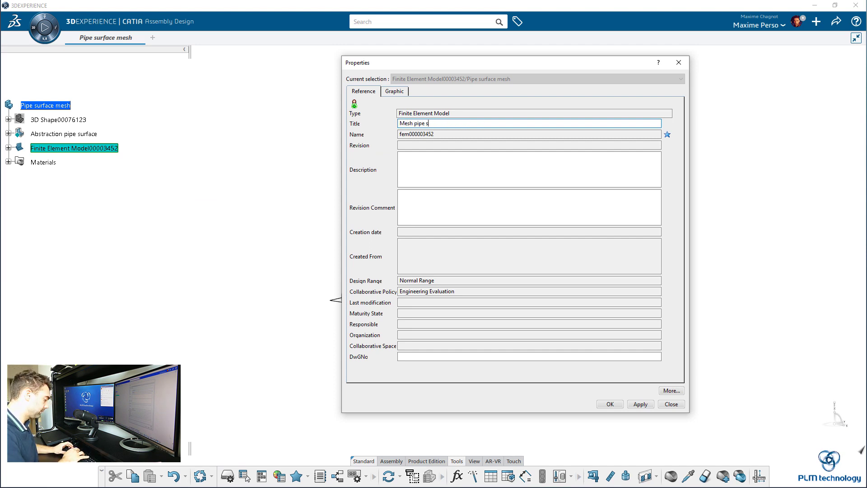
{"action": "key", "text": "Return"}
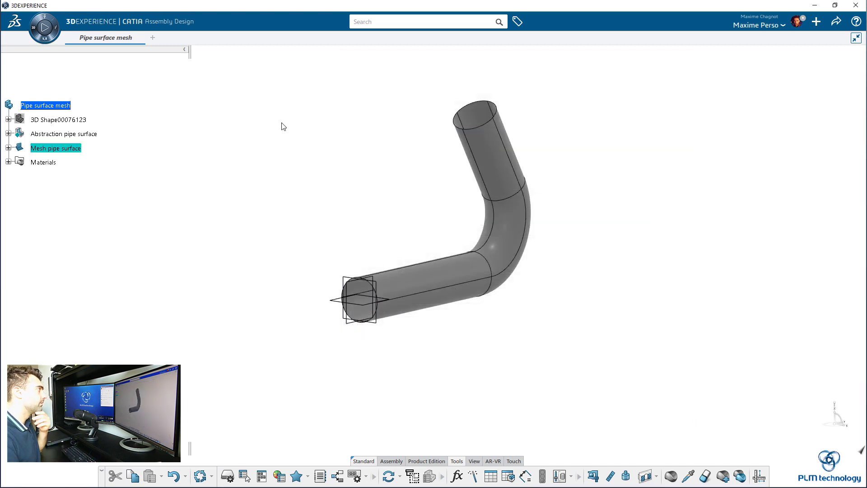
- Set only Abstraction pipe surface as the contributing shape of the finite element model
{"action": "left_click", "coordinate": [9, 147]}
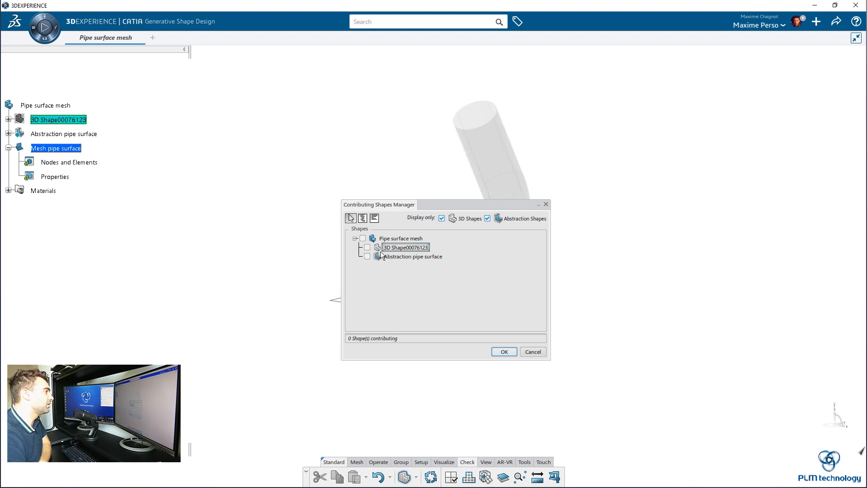
{"action": "left_click", "coordinate": [366, 257]}
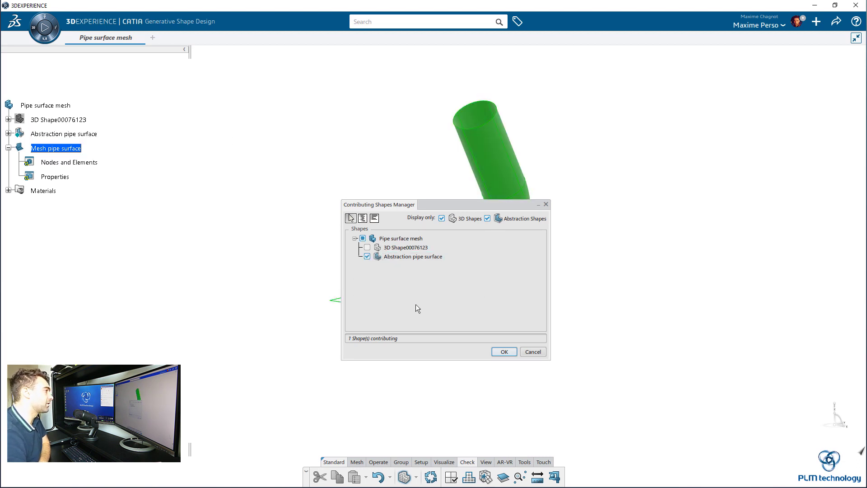
{"action": "left_click", "coordinate": [502, 352]}
{"action": "middle_click_drag", "start_coordinate": [306, 252], "coordinate": [299, 300]}
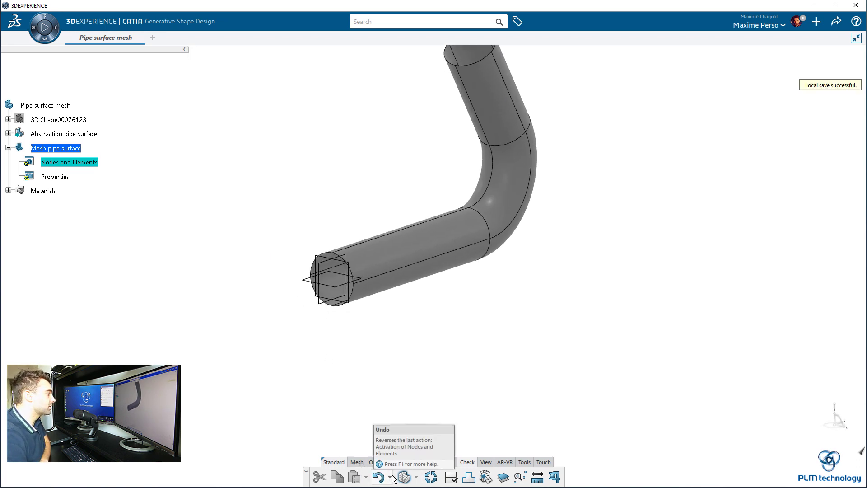
- Start a Surface Quad Mesh with the joined pipe surface as its support
{"action": "left_click", "coordinate": [415, 479]}
{"action": "left_click", "coordinate": [418, 430]}
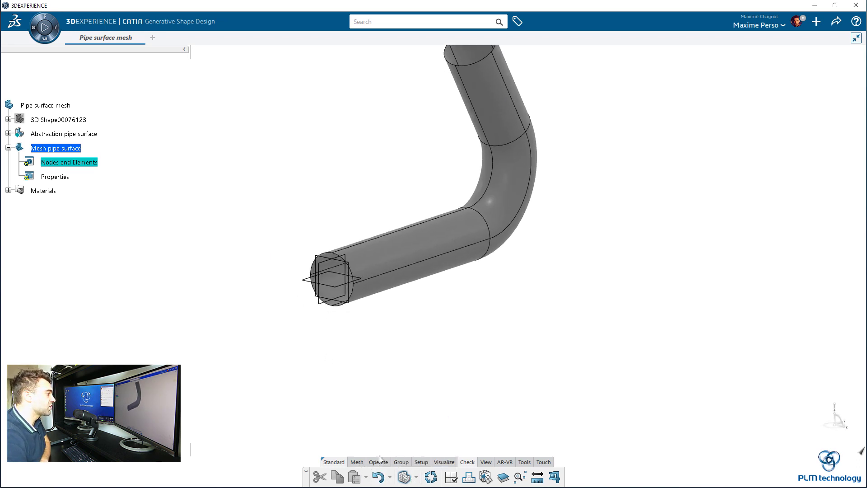
{"action": "left_click", "coordinate": [356, 462]}
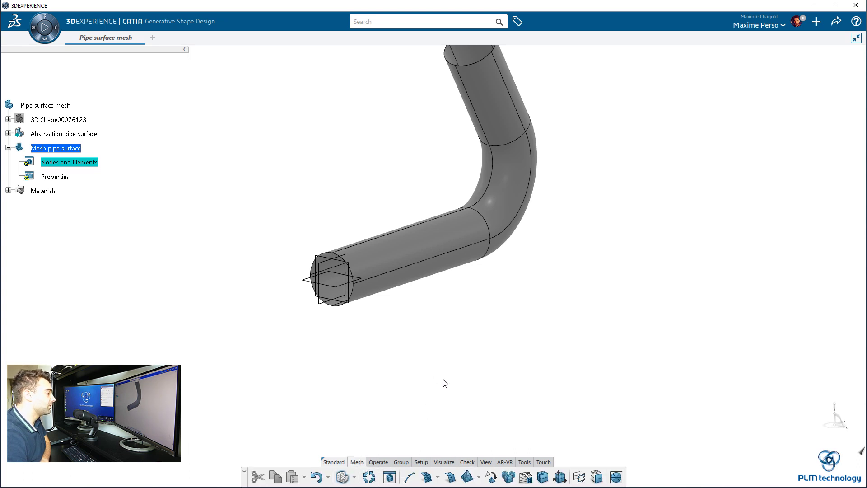
{"action": "middle_click_drag", "start_coordinate": [465, 396], "coordinate": [672, 466]}
{"action": "middle_click_drag", "start_coordinate": [542, 266], "coordinate": [528, 326]}
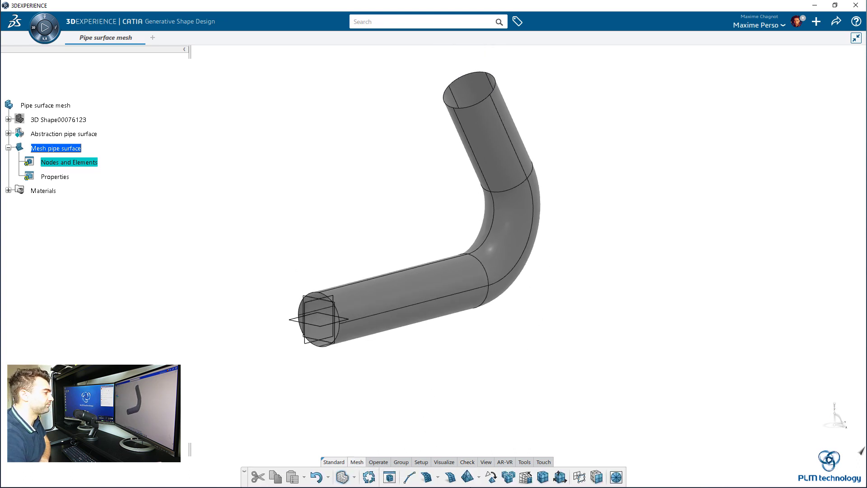
{"action": "left_click", "coordinate": [451, 477]}
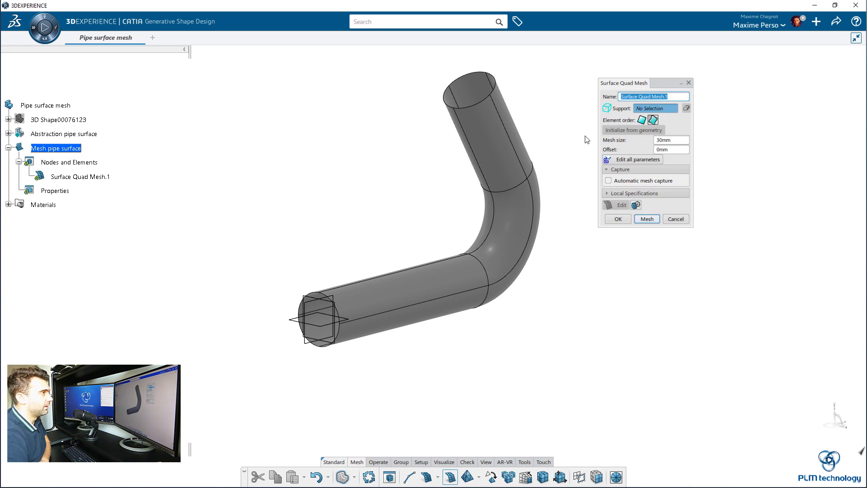
{"action": "left_click", "coordinate": [414, 285]}
{"action": "scroll", "coordinate": [364, 199], "scroll_direction": "up", "scroll_amount": 3}
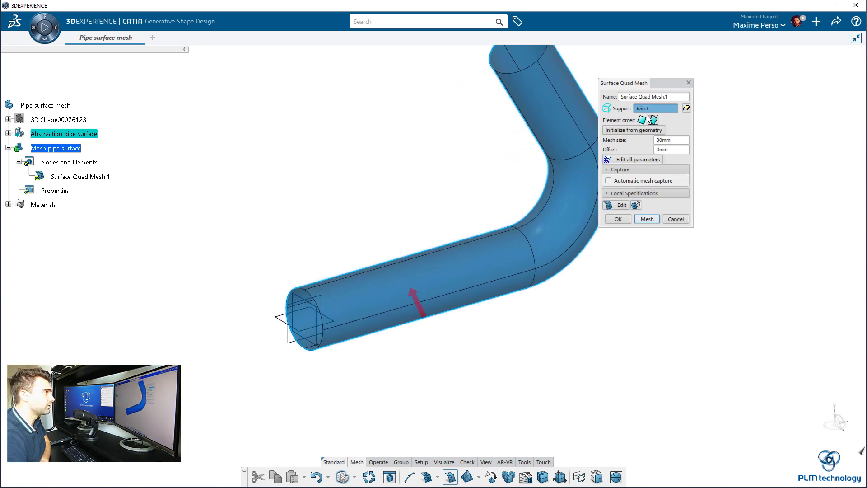
- Initialize the quad mesh parameters from the geometry and generate the mesh on the pipe
{"action": "left_click", "coordinate": [622, 131]}
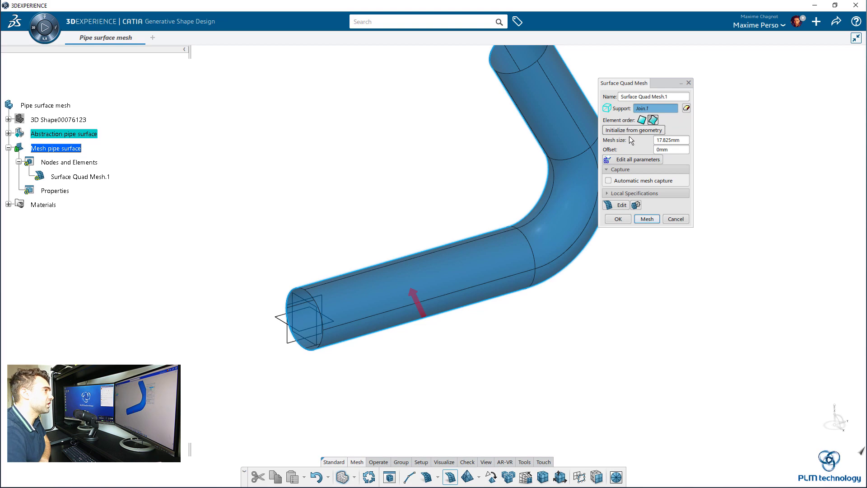
{"action": "left_click", "coordinate": [649, 219]}
{"action": "middle_click_drag", "start_coordinate": [357, 214], "coordinate": [409, 302]}
{"action": "scroll", "coordinate": [412, 247], "scroll_direction": "up", "scroll_amount": 5}
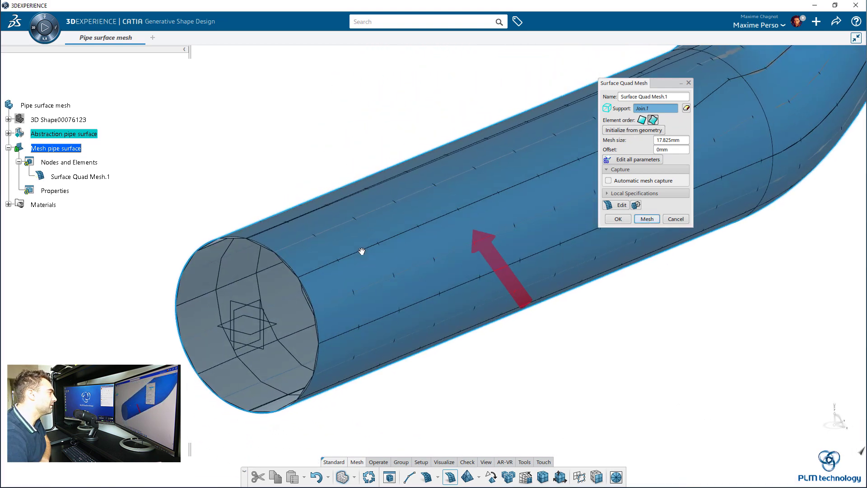
{"action": "scroll", "coordinate": [361, 252], "scroll_direction": "down", "scroll_amount": 3}
{"action": "middle_click_drag", "start_coordinate": [361, 252], "coordinate": [587, 190]}
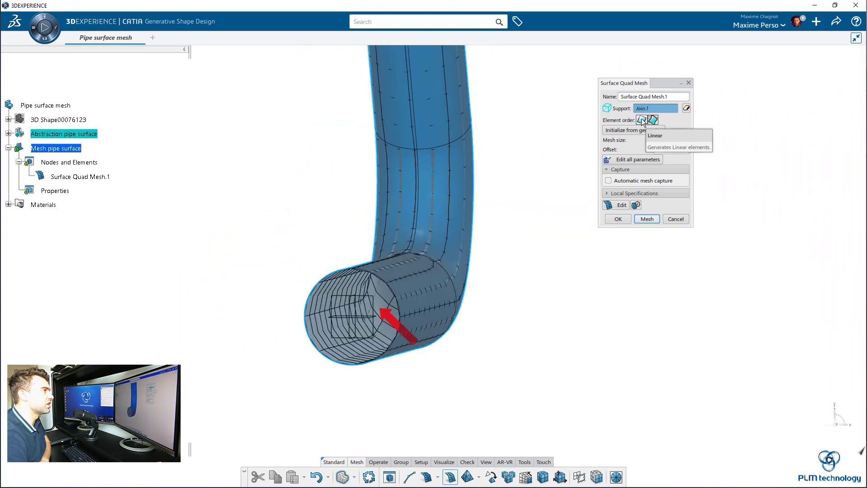
- Try remeshing the pipe with linear elements, and restore the previous element order
{"action": "left_click", "coordinate": [651, 220]}
{"action": "middle_click_drag", "start_coordinate": [332, 382], "coordinate": [309, 283]}
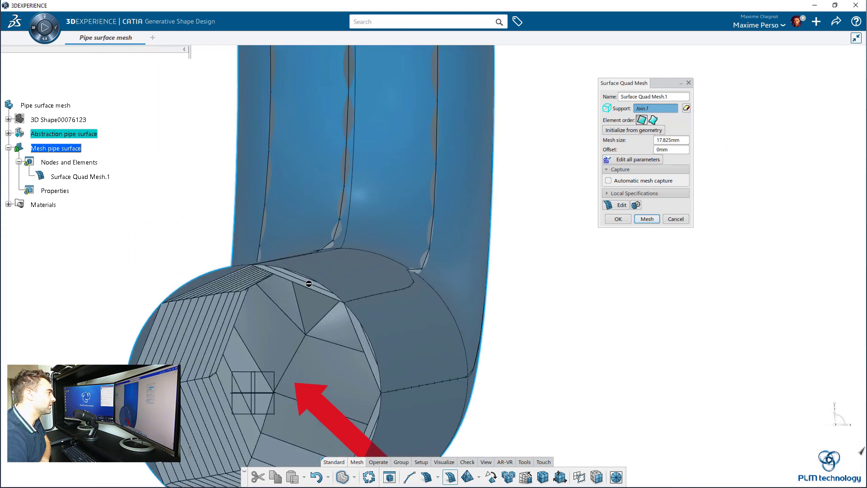
{"action": "left_click", "coordinate": [653, 120]}
- Set the quad mesh size to 10 mm, regenerate the mesh, and inspect it along the pipe
{"action": "middle_click_drag", "start_coordinate": [516, 220], "coordinate": [600, 231]}
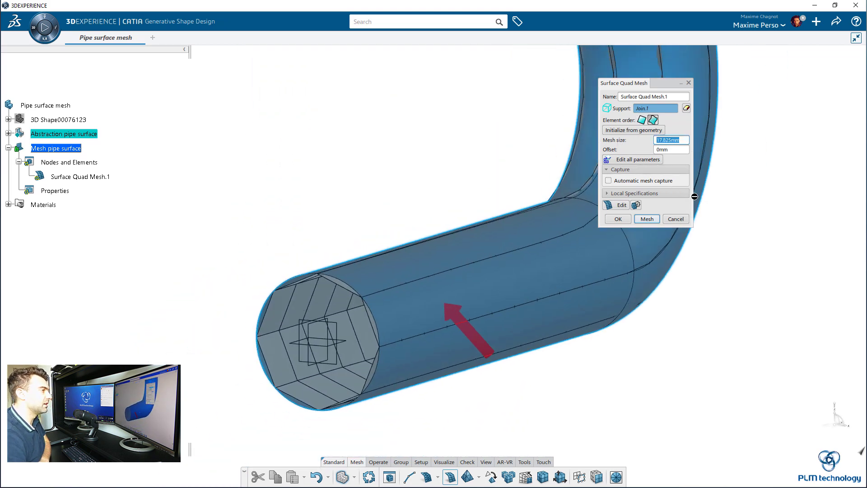
{"action": "left_click", "coordinate": [650, 218]}
{"action": "middle_click_drag", "start_coordinate": [629, 248], "coordinate": [400, 353]}
{"action": "middle_click_drag", "start_coordinate": [493, 216], "coordinate": [539, 224]}
{"action": "middle_click_drag", "start_coordinate": [447, 301], "coordinate": [440, 262]}
{"action": "middle_click_drag", "start_coordinate": [279, 285], "coordinate": [459, 293]}
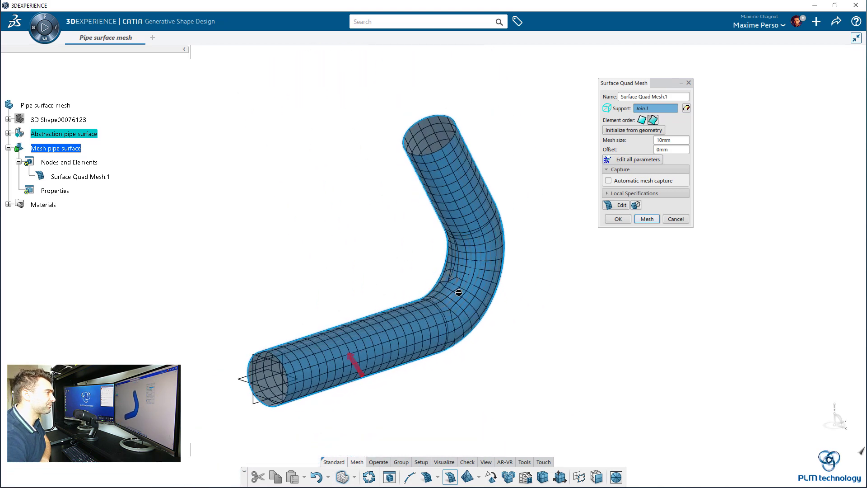
- Open the quad mesh for manual editing, with the mesh elements hidden and the view style set to Shading
{"action": "left_click", "coordinate": [622, 205]}
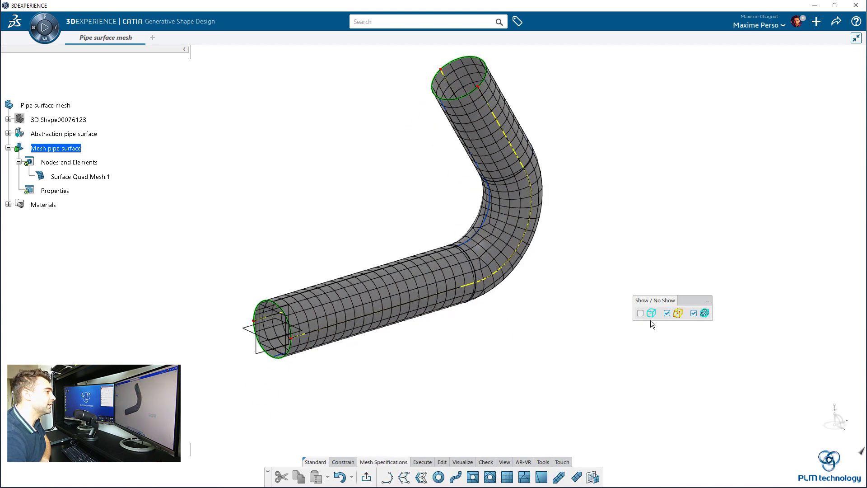
{"action": "left_click", "coordinate": [695, 315]}
{"action": "mouse_move", "coordinate": [533, 360]}
{"action": "middle_mouse_down"}
{"action": "mouse_move", "coordinate": [440, 290]}
{"action": "mouse_move", "coordinate": [522, 375]}
{"action": "mouse_move", "coordinate": [526, 367]}
{"action": "middle_mouse_up"}
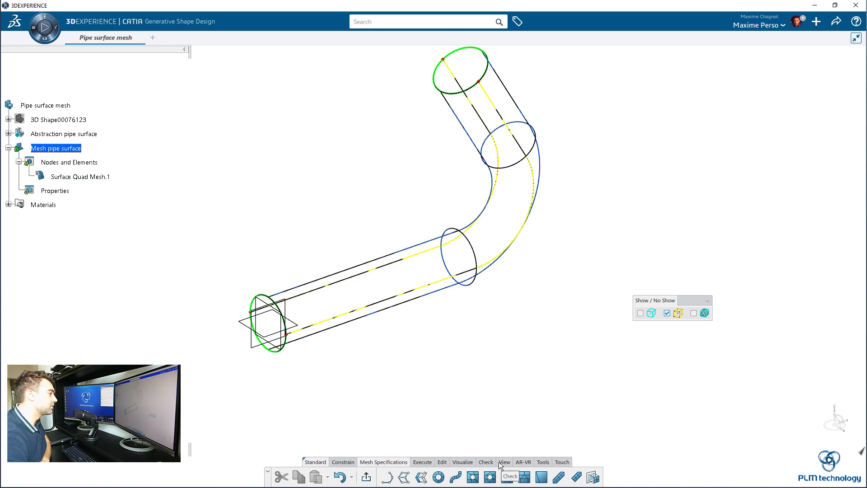
{"action": "left_click", "coordinate": [515, 477]}
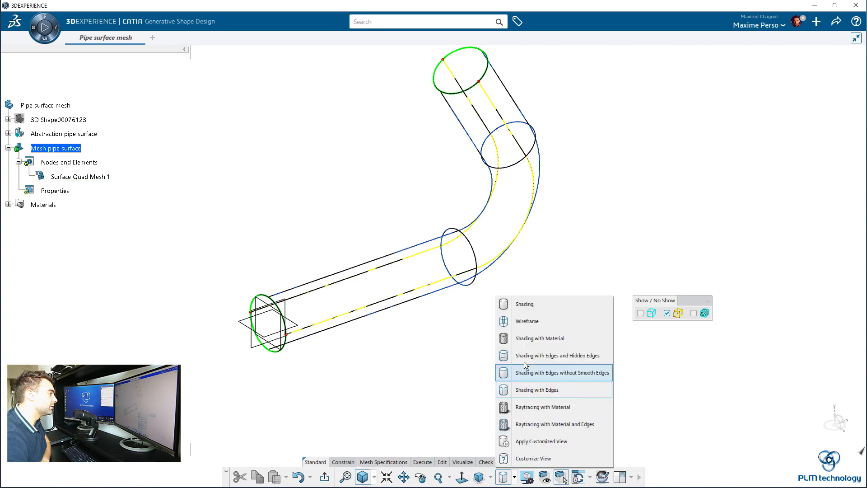
{"action": "left_click", "coordinate": [519, 303]}
- Constrain the unconstrained lengthwise edges on the outside of the bend and along both adjoining straight sections
{"action": "middle_click_drag", "start_coordinate": [321, 378], "coordinate": [360, 379]}
{"action": "left_click", "coordinate": [345, 359]}
{"action": "left_click", "coordinate": [373, 327]}
{"action": "left_click", "coordinate": [588, 374]}
{"action": "middle_click_drag", "start_coordinate": [524, 344], "coordinate": [575, 409]}
{"action": "left_click", "coordinate": [576, 407]}
{"action": "left_click", "coordinate": [602, 373]}
{"action": "middle_click_drag", "start_coordinate": [573, 378], "coordinate": [616, 224]}
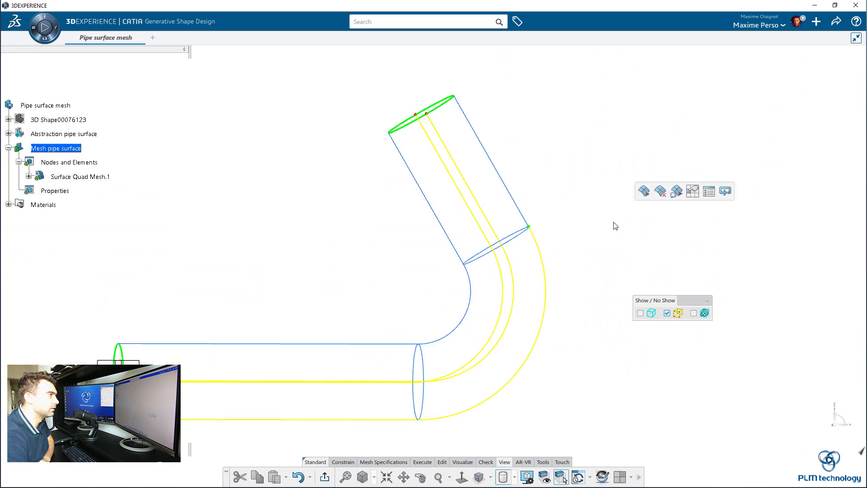
{"action": "left_click", "coordinate": [511, 189]}
{"action": "left_click", "coordinate": [535, 156]}
- Constrain the lengthwise edges on the inside of the bend and along both adjoining straight sections
{"action": "middle_click_drag", "start_coordinate": [298, 254], "coordinate": [448, 241]}
{"action": "left_click", "coordinate": [425, 217]}
{"action": "left_click", "coordinate": [448, 180]}
{"action": "left_click", "coordinate": [454, 303]}
{"action": "left_click", "coordinate": [477, 269]}
{"action": "left_click", "coordinate": [360, 344]}
{"action": "left_click", "coordinate": [384, 310]}
{"action": "middle_click_drag", "start_coordinate": [332, 321], "coordinate": [510, 318]}
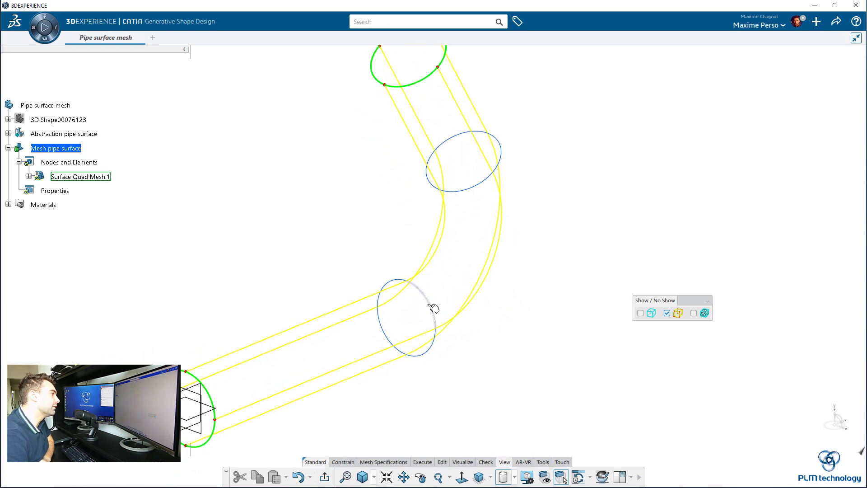
- Constrain the circular edge segments where the long straight section meets the bend
{"action": "left_click", "coordinate": [432, 307]}
{"action": "left_click", "coordinate": [457, 272]}
{"action": "middle_click_drag", "start_coordinate": [400, 290], "coordinate": [491, 340]}
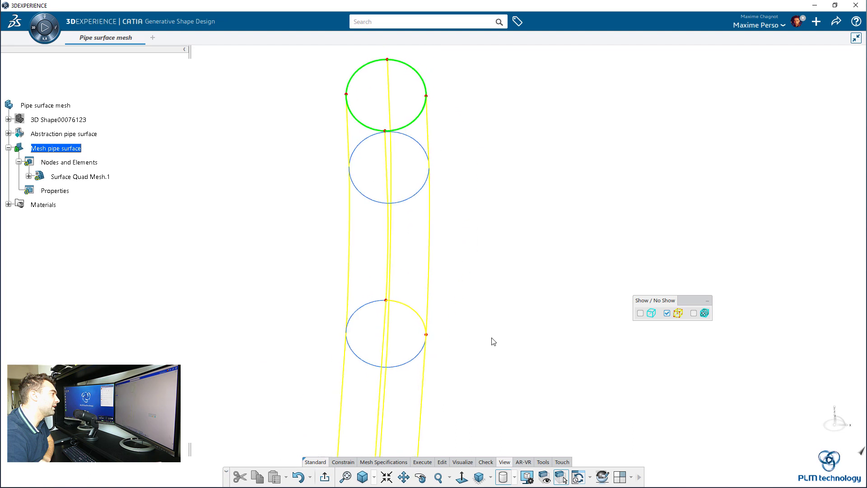
{"action": "left_click", "coordinate": [369, 311]}
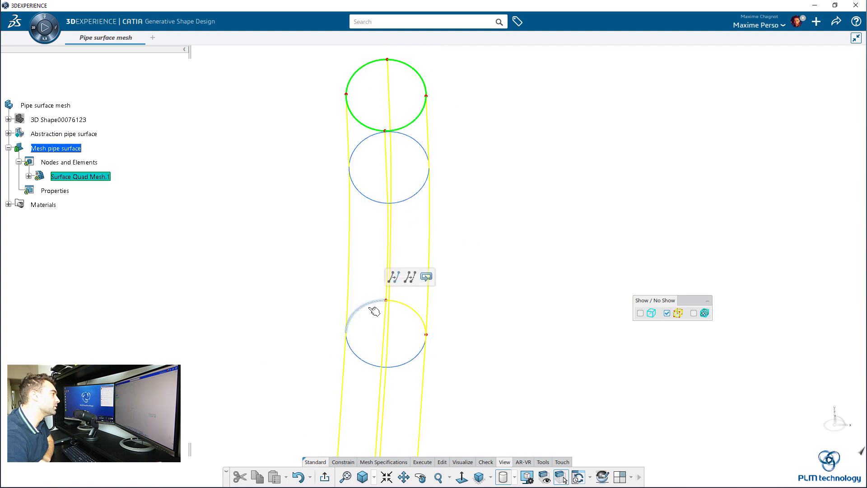
{"action": "left_click", "coordinate": [393, 277]}
{"action": "left_click", "coordinate": [411, 365]}
{"action": "left_click", "coordinate": [436, 333]}
{"action": "left_click", "coordinate": [362, 359]}
{"action": "left_click", "coordinate": [386, 328]}
{"action": "middle_click_drag", "start_coordinate": [458, 296], "coordinate": [343, 267]}
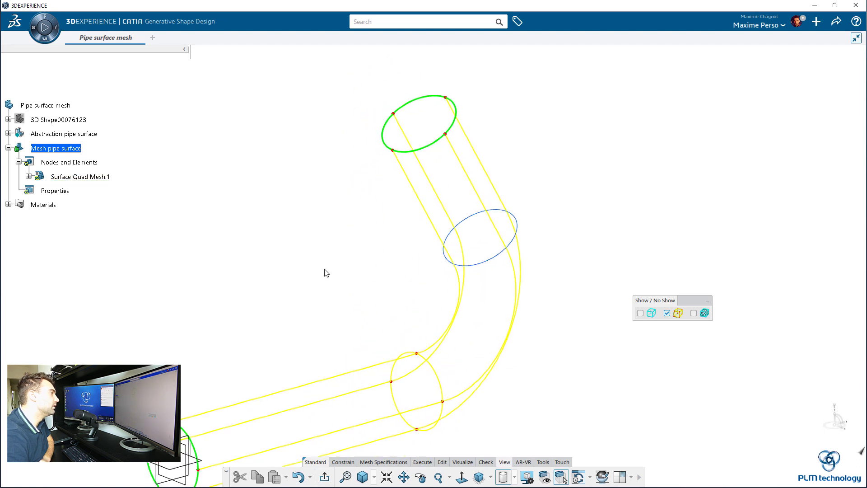
- Constrain the circular edge segments where the bend meets the short straight section
{"action": "left_click", "coordinate": [487, 262]}
{"action": "left_click", "coordinate": [508, 229]}
{"action": "middle_click_drag", "start_coordinate": [508, 231], "coordinate": [499, 315]}
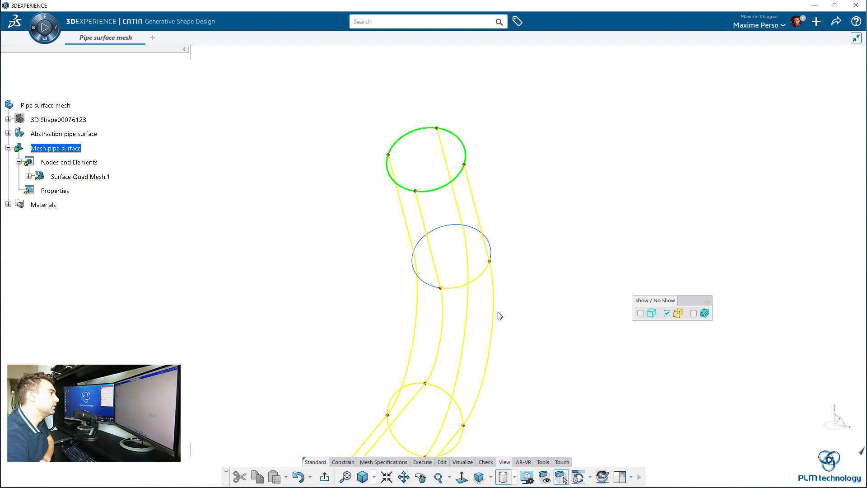
{"action": "left_click", "coordinate": [422, 280]}
{"action": "left_click", "coordinate": [447, 247]}
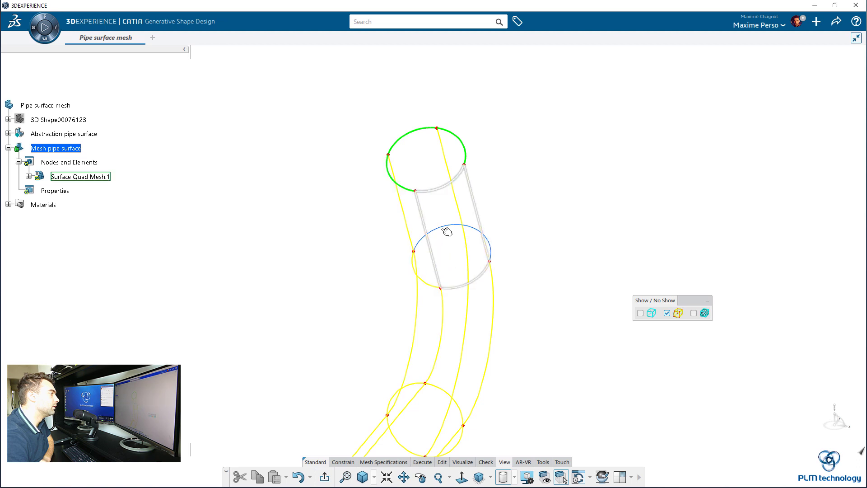
{"action": "left_click", "coordinate": [447, 231]}
{"action": "left_click", "coordinate": [471, 195]}
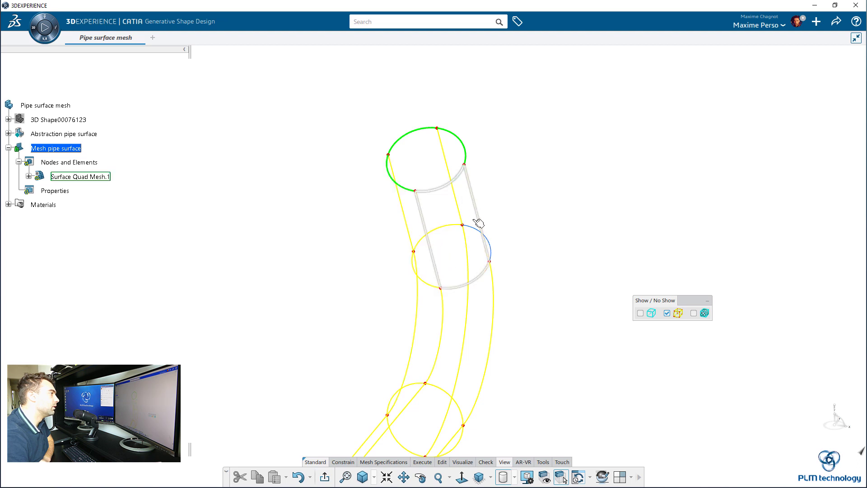
{"action": "left_click", "coordinate": [491, 243]}
{"action": "left_click", "coordinate": [519, 213]}
- Show the geometry and mesh elements again and set the view style to Shading with Edges
{"action": "middle_click_drag", "start_coordinate": [525, 279], "coordinate": [556, 317]}
{"action": "left_click", "coordinate": [639, 313]}
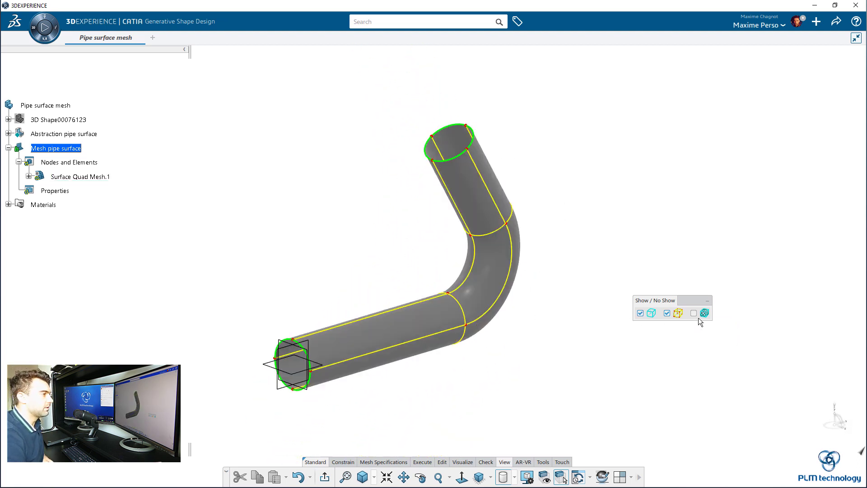
{"action": "middle_click_drag", "start_coordinate": [632, 341], "coordinate": [465, 322]}
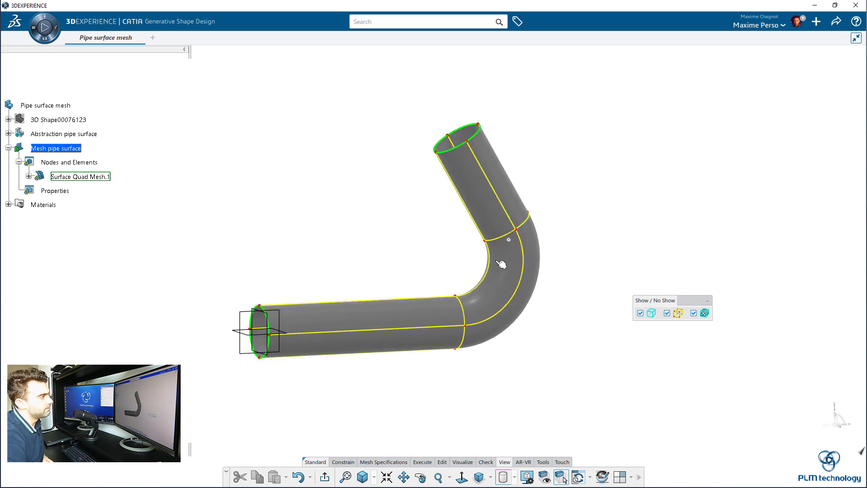
{"action": "middle_click_drag", "start_coordinate": [371, 383], "coordinate": [423, 420]}
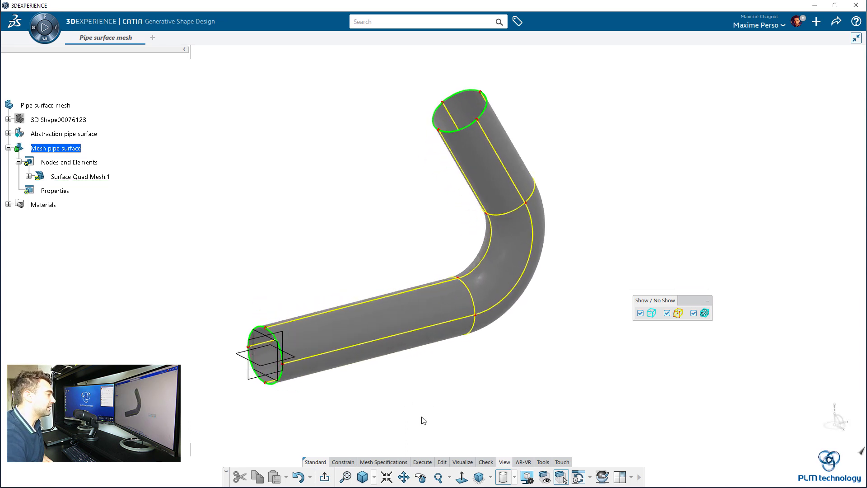
{"action": "left_click", "coordinate": [513, 478]}
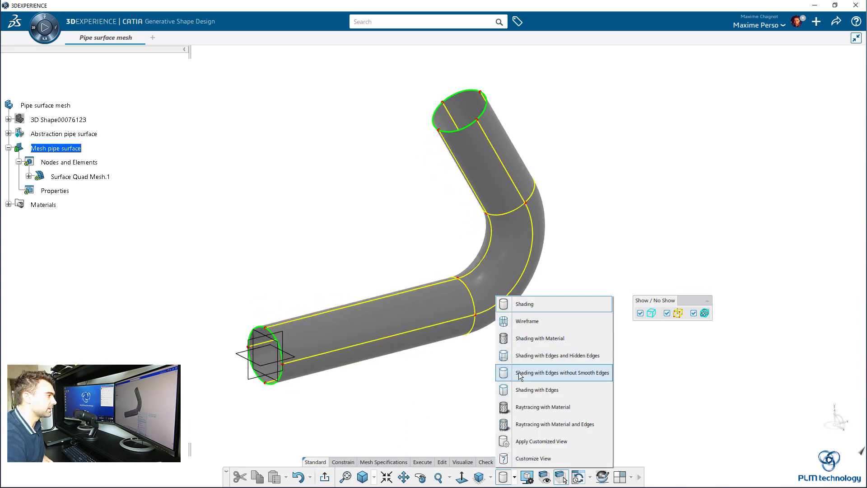
{"action": "left_click", "coordinate": [519, 388]}
- Leave the manual mesh editing and inspect the quad mesh around the straight sections and the bend
{"action": "mouse_move", "coordinate": [387, 403]}
{"action": "middle_mouse_down"}
{"action": "mouse_move", "coordinate": [234, 360]}
{"action": "mouse_move", "coordinate": [377, 409]}
{"action": "middle_mouse_up"}
{"action": "left_click", "coordinate": [331, 479]}
{"action": "middle_click_drag", "start_coordinate": [437, 428], "coordinate": [315, 367]}
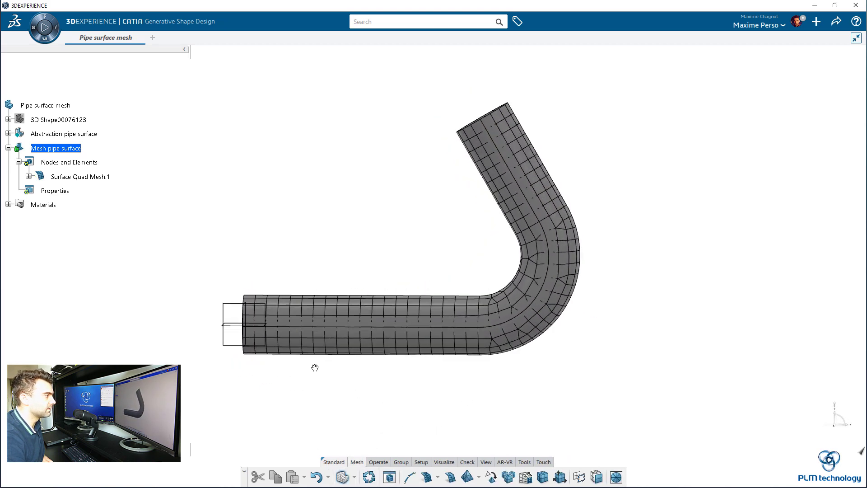
{"action": "middle_click_drag", "start_coordinate": [471, 396], "coordinate": [468, 394]}
{"action": "middle_click_drag", "start_coordinate": [368, 302], "coordinate": [466, 323]}
{"action": "middle_click_drag", "start_coordinate": [435, 379], "coordinate": [350, 253]}
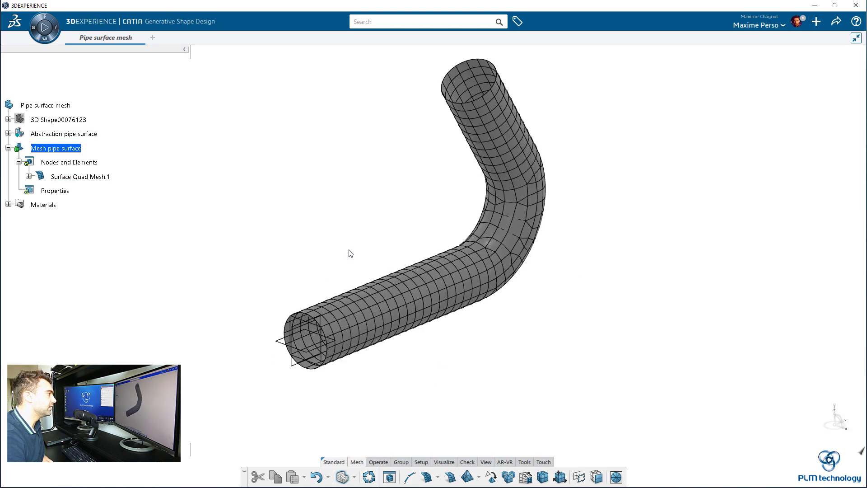
- Reopen the surface quad mesh for manual editing
{"action": "double_click", "coordinate": [67, 177]}
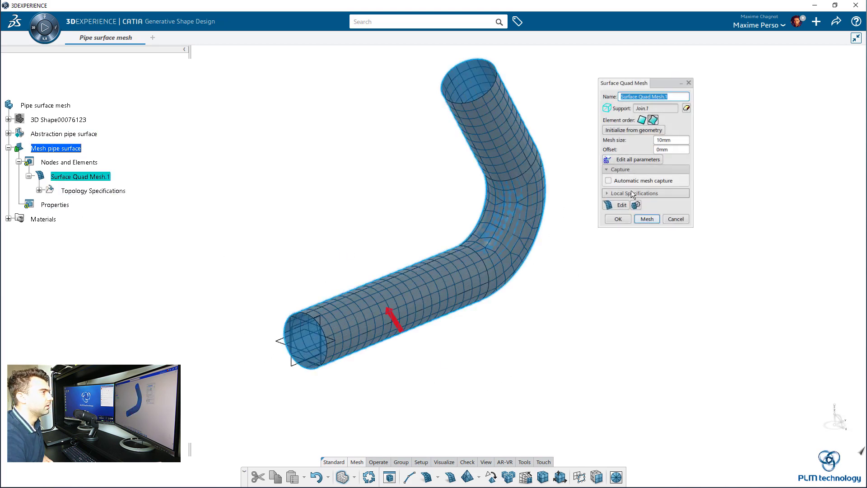
{"action": "left_click", "coordinate": [622, 206]}
{"action": "middle_click_drag", "start_coordinate": [408, 354], "coordinate": [456, 374]}
{"action": "scroll", "coordinate": [456, 375], "scroll_direction": "down", "scroll_amount": 2}
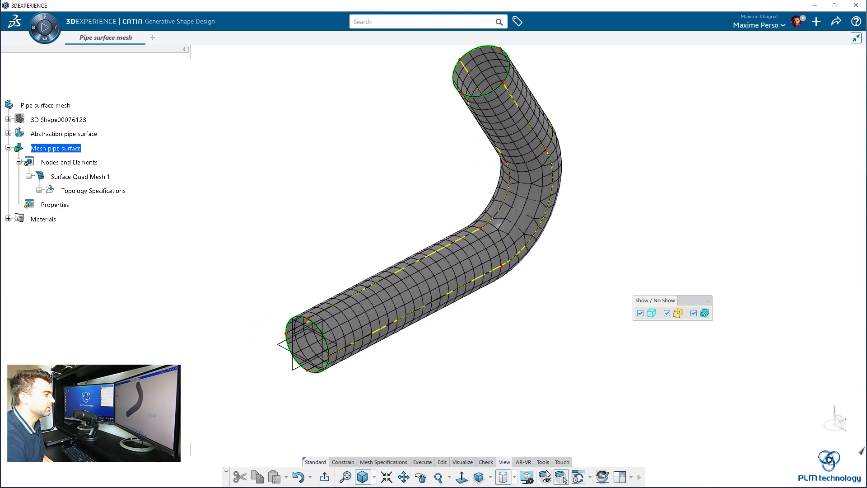
- Apply a 2 mm mapped mesh to the upper front domain of the long straight section
{"action": "left_click", "coordinate": [362, 461]}
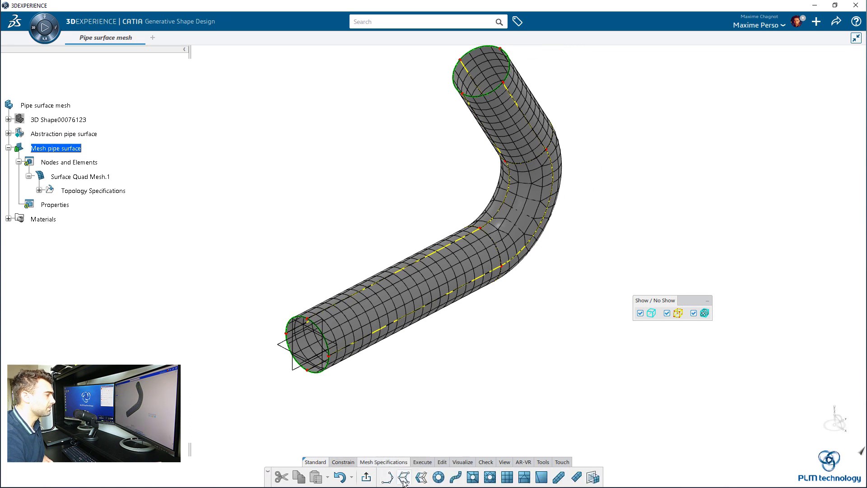
{"action": "left_click", "coordinate": [507, 477]}
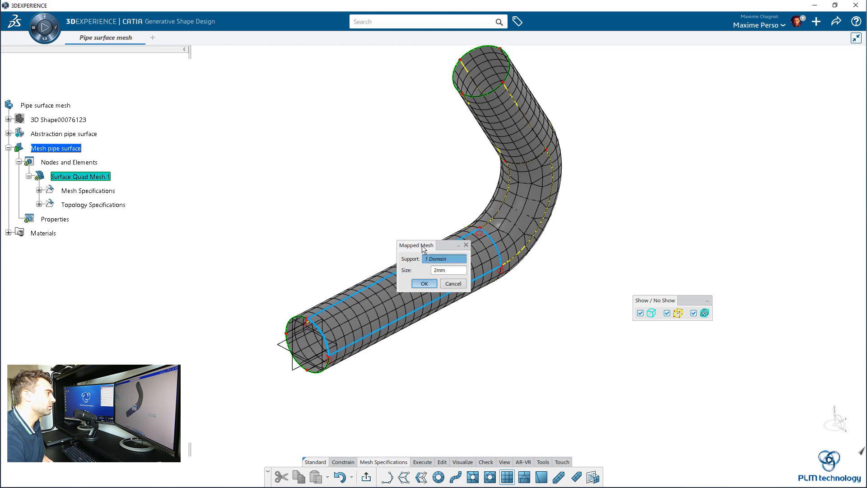
{"action": "left_click", "coordinate": [424, 283]}
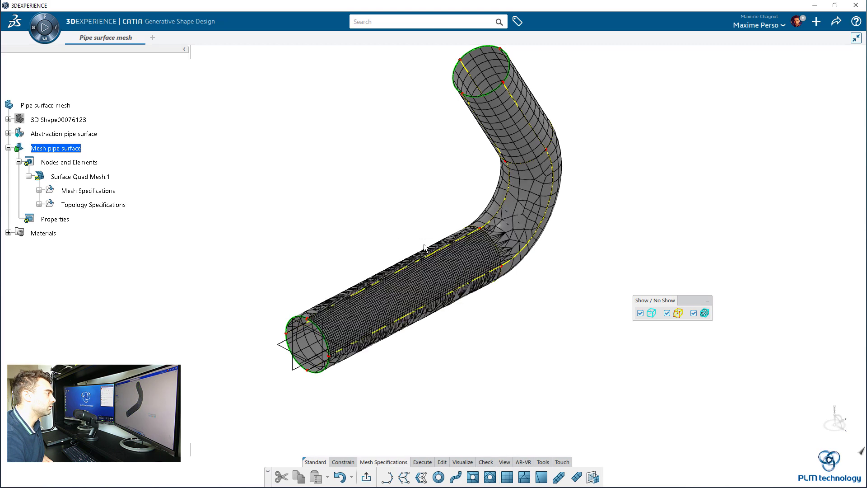
- Replace the mapped mesh on the long section's upper front domain with a 5 mm one, accepting deletion of the conflicting specifications
{"action": "middle_click_drag", "start_coordinate": [474, 334], "coordinate": [405, 402]}
{"action": "left_click", "coordinate": [503, 479]}
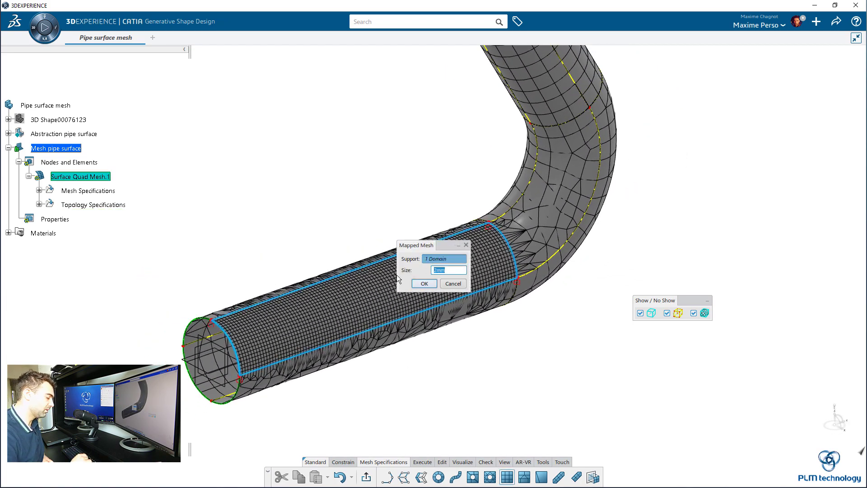
{"action": "left_click", "coordinate": [424, 284]}
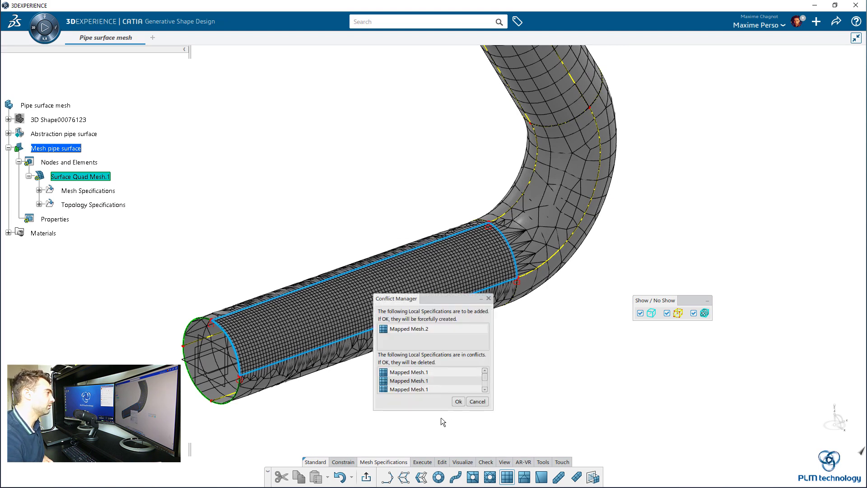
{"action": "left_click", "coordinate": [457, 402]}
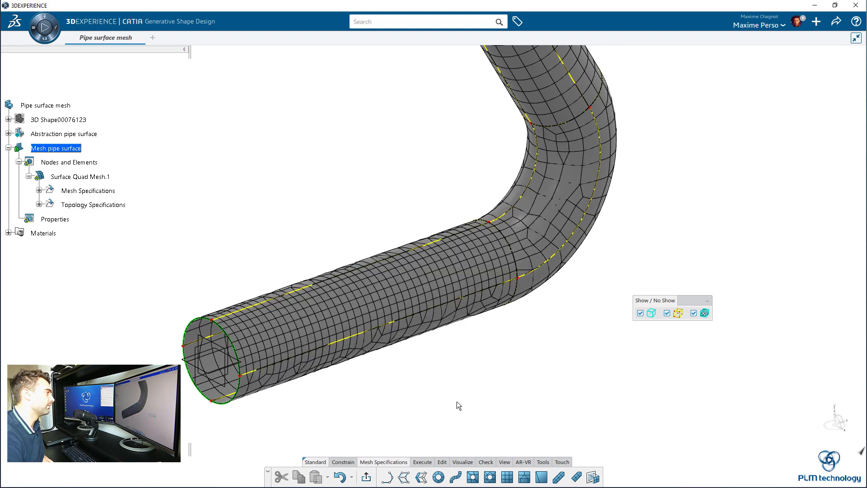
- Apply the 5 mm mapped mesh to the remaining domains of the long straight section
{"action": "middle_click_drag", "start_coordinate": [449, 389], "coordinate": [460, 343]}
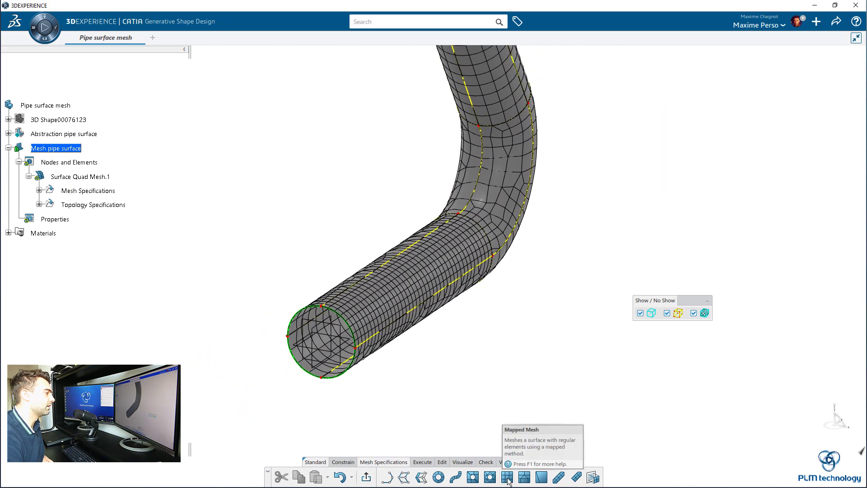
{"action": "left_click", "coordinate": [507, 476]}
{"action": "middle_click_drag", "start_coordinate": [278, 333], "coordinate": [450, 343]}
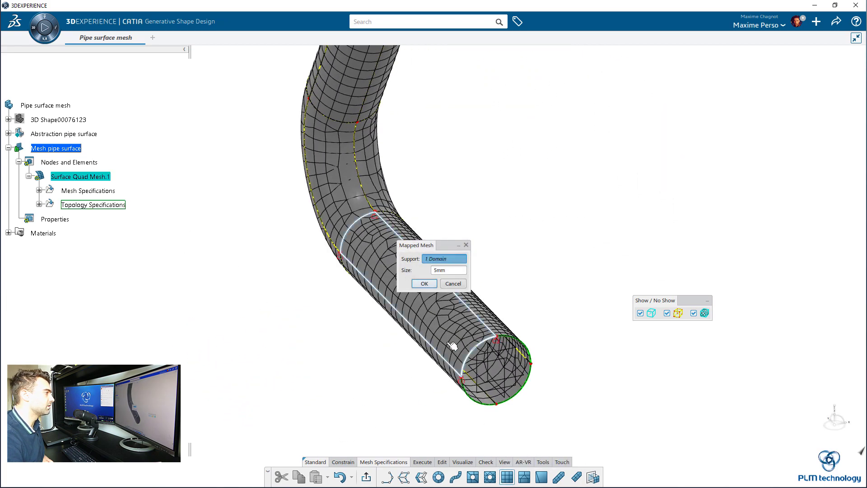
{"action": "middle_click_drag", "start_coordinate": [551, 280], "coordinate": [448, 254]}
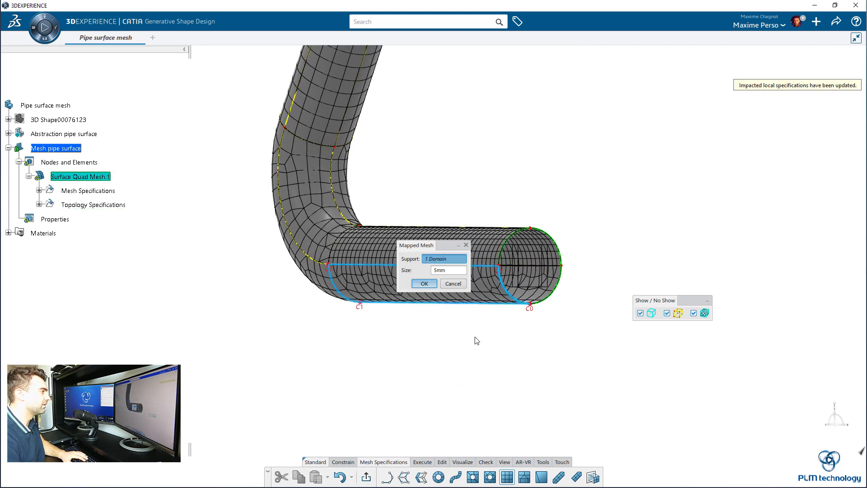
{"action": "middle_click_drag", "start_coordinate": [467, 292], "coordinate": [306, 290]}
{"action": "middle_click_drag", "start_coordinate": [420, 336], "coordinate": [352, 336]}
{"action": "left_click", "coordinate": [362, 293]}
{"action": "left_click", "coordinate": [424, 284]}
- Apply the 5 mm mapped mesh to all domains of the bend
{"action": "middle_click_drag", "start_coordinate": [606, 279], "coordinate": [488, 344]}
{"action": "left_click", "coordinate": [525, 253]}
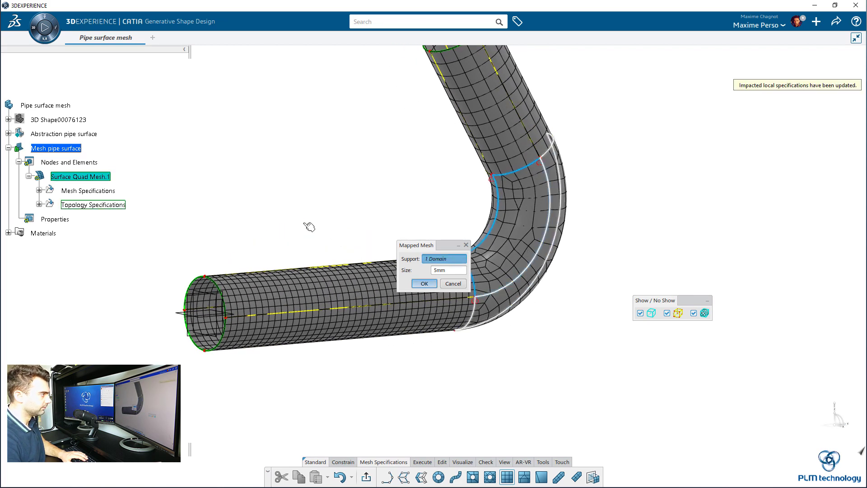
{"action": "left_click_drag", "start_coordinate": [405, 244], "coordinate": [630, 219]}
{"action": "middle_click_drag", "start_coordinate": [387, 221], "coordinate": [542, 276]}
{"action": "left_click", "coordinate": [354, 214]}
{"action": "left_click", "coordinate": [650, 259]}
{"action": "middle_click_drag", "start_coordinate": [195, 242], "coordinate": [418, 249]}
{"action": "left_click", "coordinate": [246, 300]}
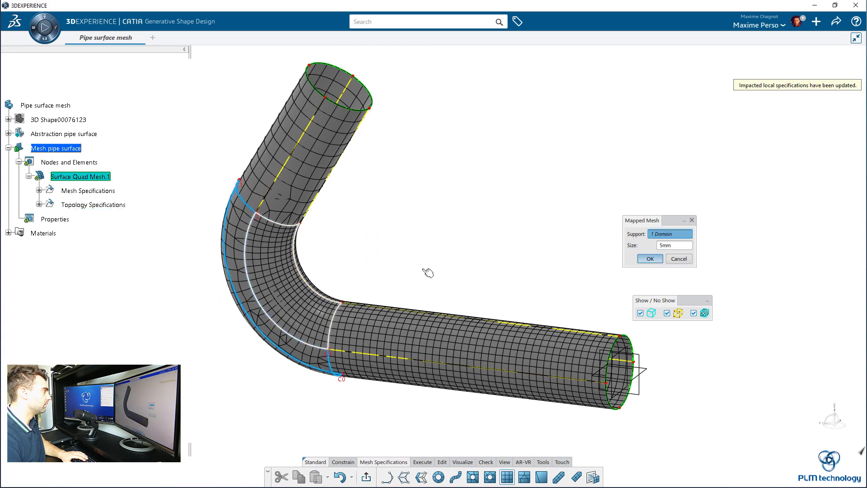
{"action": "middle_click_drag", "start_coordinate": [424, 280], "coordinate": [490, 325]}
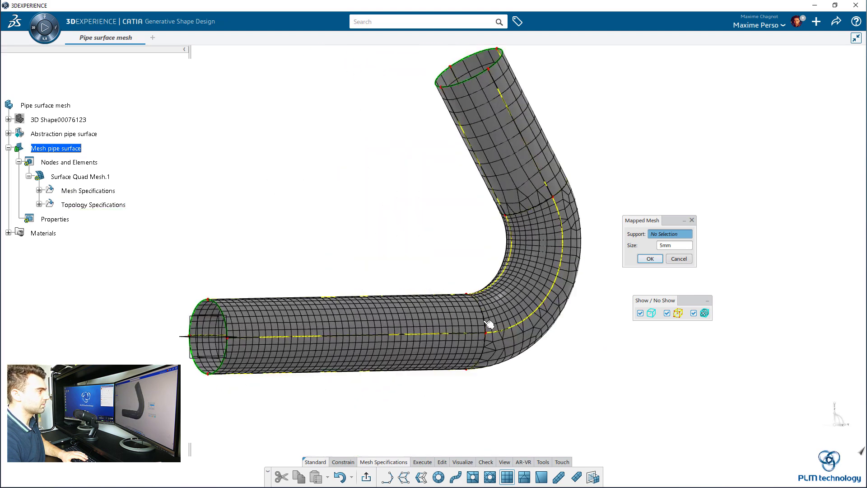
{"action": "left_click", "coordinate": [532, 332]}
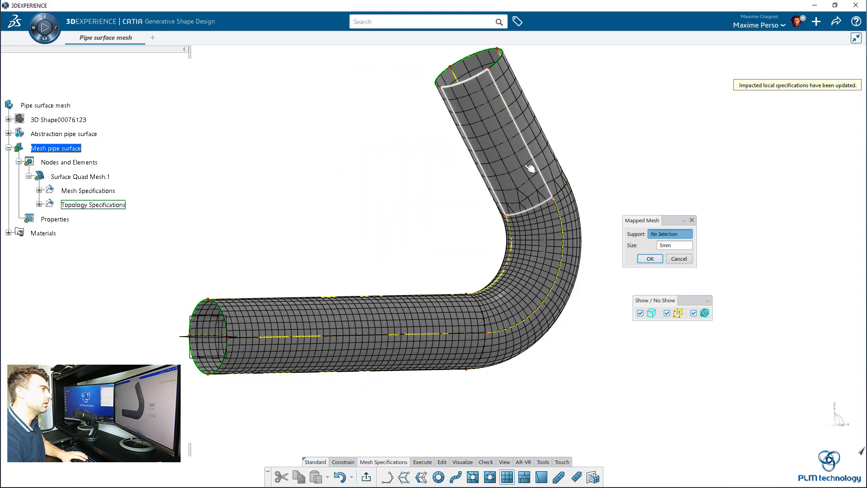
- Apply the 5 mm mapped mesh to all domains of the short straight section and close the Mapped Mesh command
{"action": "left_click", "coordinate": [543, 178]}
{"action": "left_click", "coordinate": [581, 177]}
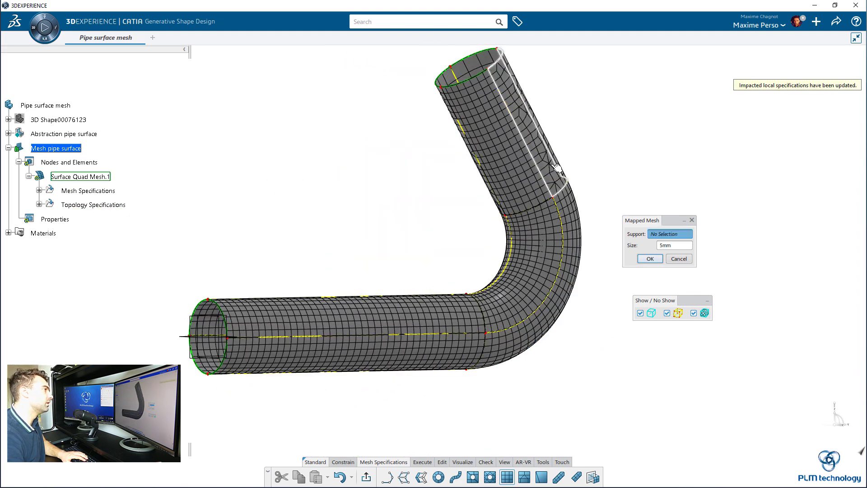
{"action": "left_click", "coordinate": [559, 168]}
{"action": "middle_click_drag", "start_coordinate": [333, 224], "coordinate": [432, 198]}
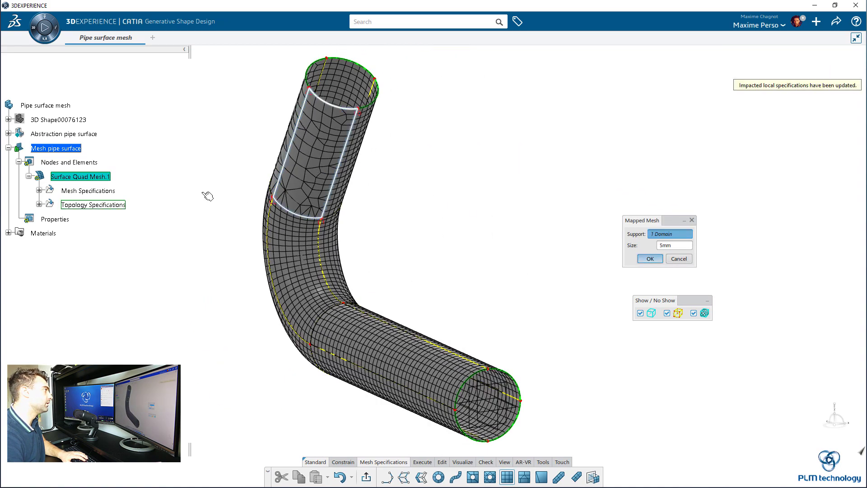
{"action": "middle_click_drag", "start_coordinate": [184, 191], "coordinate": [290, 207]}
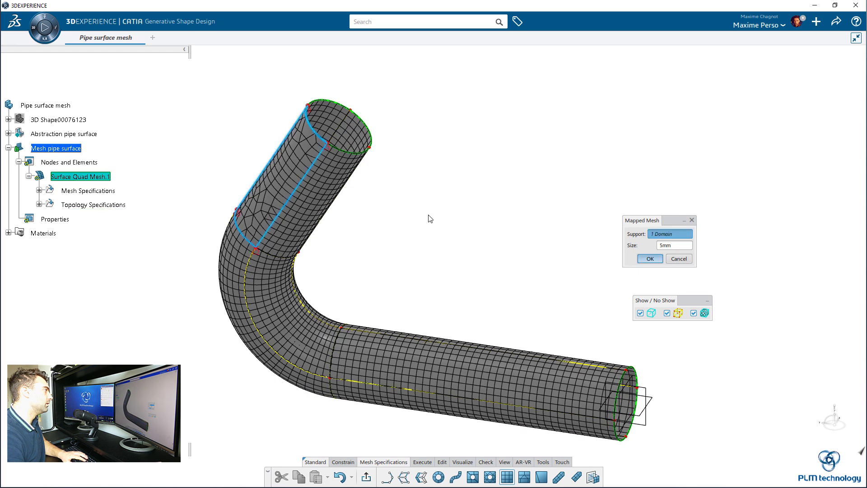
{"action": "left_click", "coordinate": [650, 259]}
{"action": "left_click", "coordinate": [490, 300]}
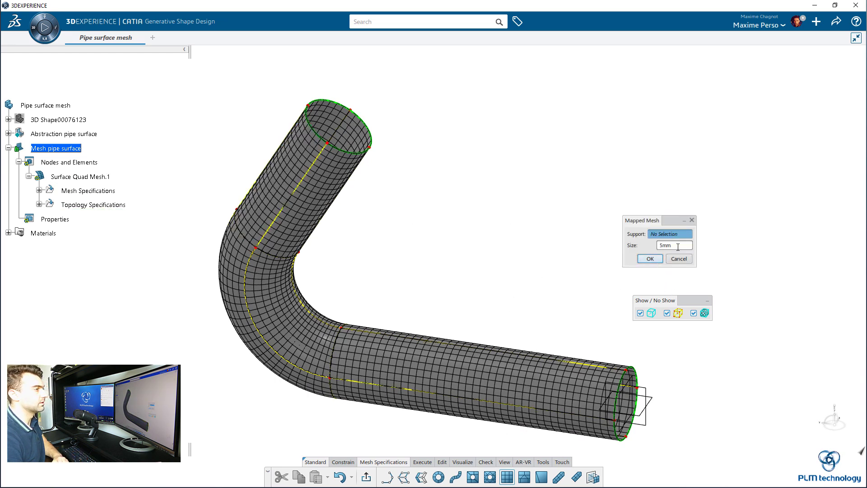
{"action": "left_click", "coordinate": [679, 261]}
- Inspect the mapped mesh along the pipe and leave the manual mesh editing
{"action": "middle_click_drag", "start_coordinate": [548, 277], "coordinate": [388, 212]}
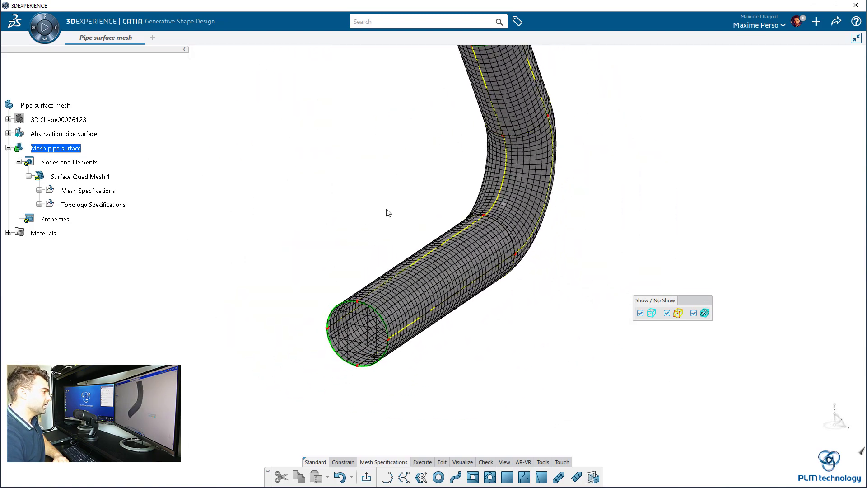
{"action": "left_click", "coordinate": [485, 462]}
{"action": "left_click", "coordinate": [397, 478]}
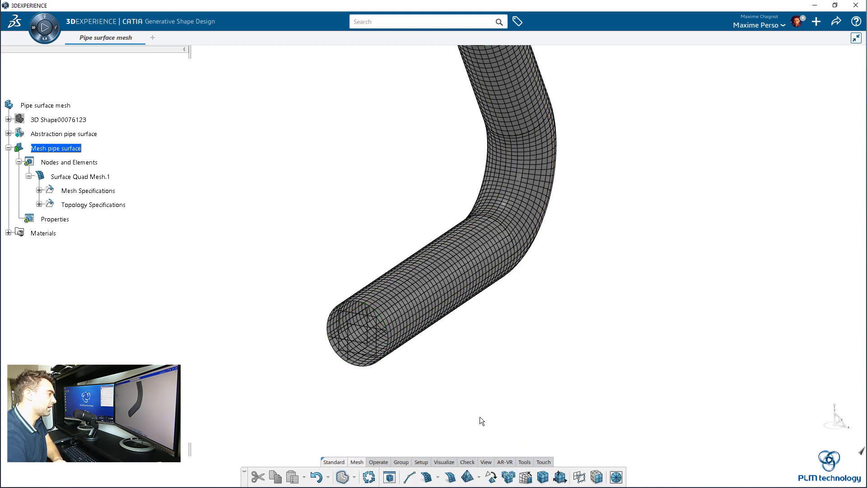
- Display the quality report for the surface quad mesh and hide the abstraction pipe surface
{"action": "middle_click_drag", "start_coordinate": [475, 450], "coordinate": [449, 467]}
{"action": "left_click", "coordinate": [450, 477]}
{"action": "middle_click_drag", "start_coordinate": [471, 381], "coordinate": [430, 356]}
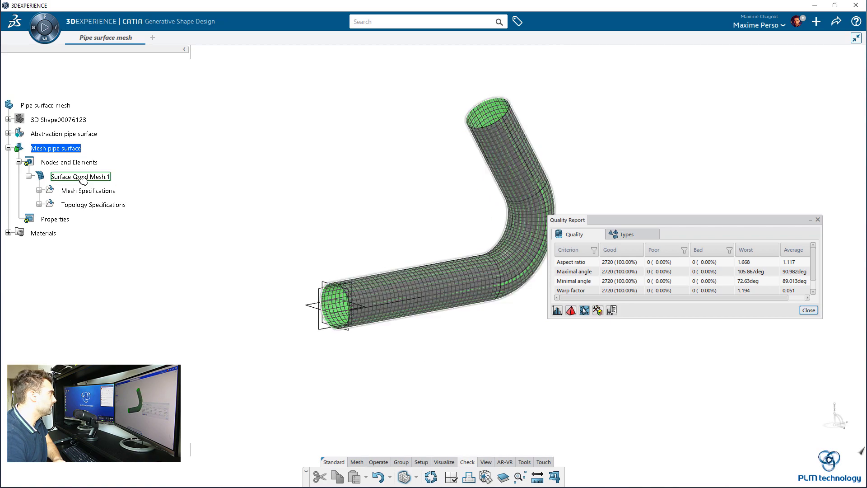
{"action": "right_click", "coordinate": [53, 134]}
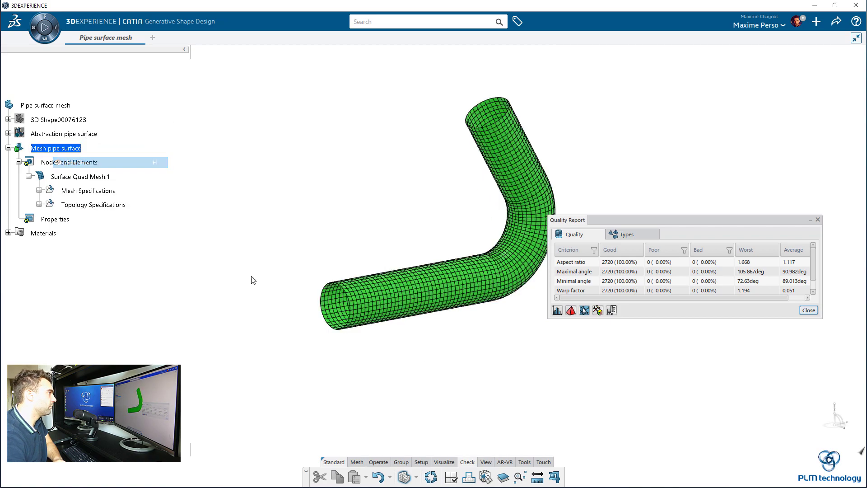
- Show the abstraction pipe surface again and close the quality report
{"action": "mouse_move", "coordinate": [275, 283]}
{"action": "middle_mouse_down"}
{"action": "mouse_move", "coordinate": [335, 394]}
{"action": "mouse_move", "coordinate": [754, 259]}
{"action": "mouse_move", "coordinate": [625, 137]}
{"action": "mouse_move", "coordinate": [275, 265]}
{"action": "mouse_move", "coordinate": [270, 277]}
{"action": "middle_mouse_up"}
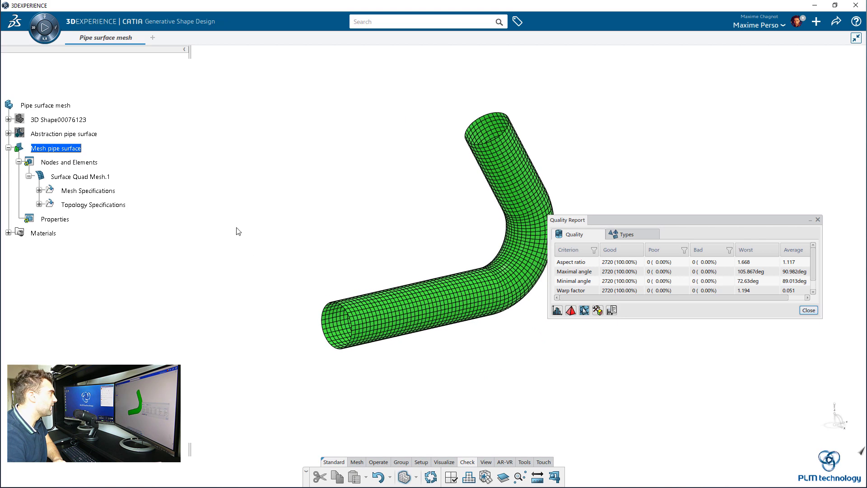
{"action": "right_click", "coordinate": [57, 136]}
{"action": "left_click", "coordinate": [72, 162]}
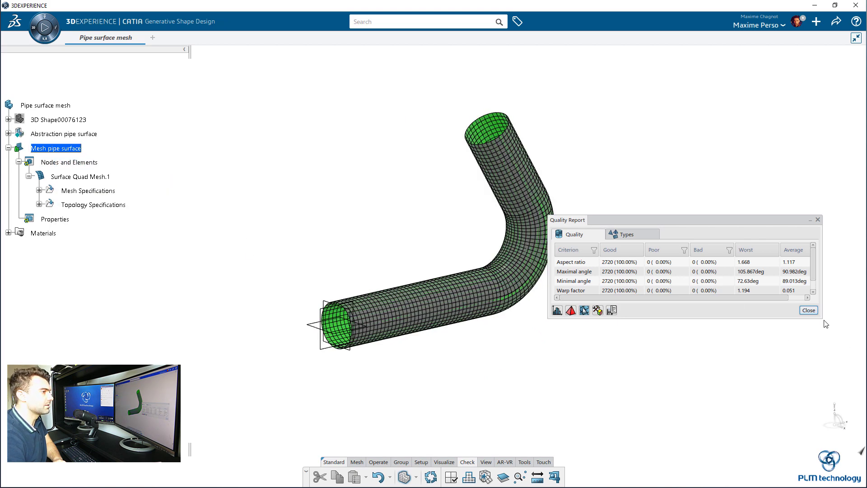
{"action": "left_click", "coordinate": [808, 310]}
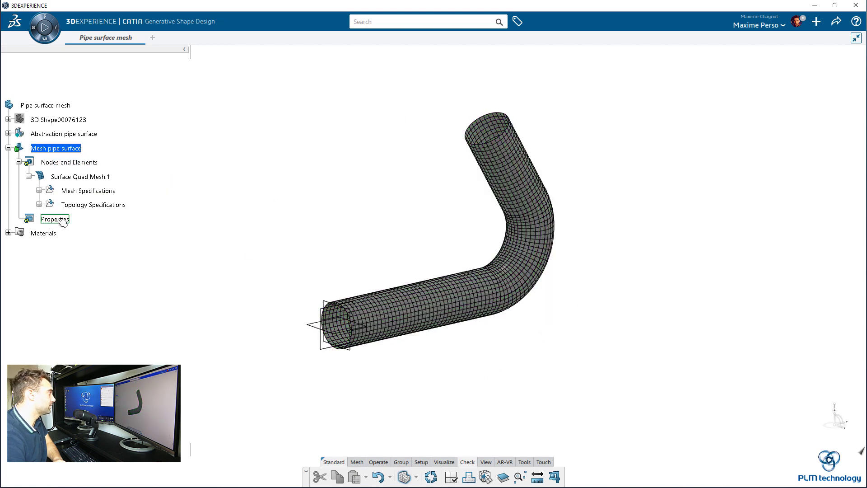
- Switch from the meshing tools to the Structural Model Creation tools
{"action": "left_click", "coordinate": [356, 462]}
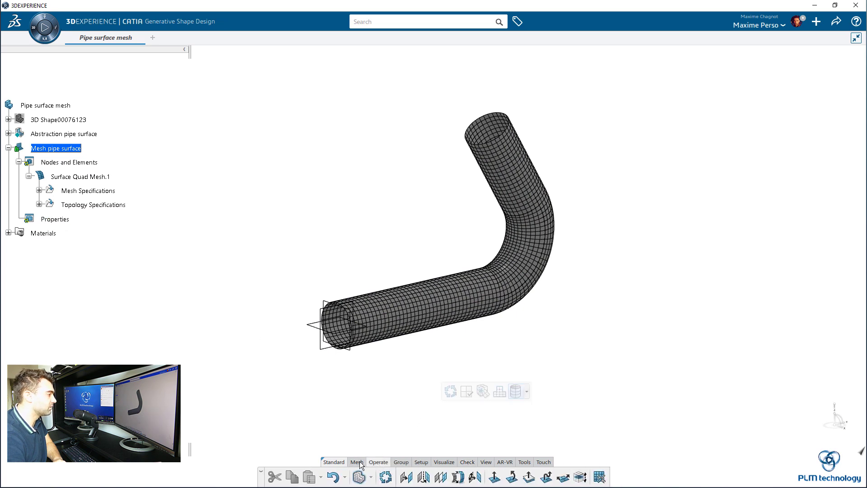
{"action": "left_click", "coordinate": [361, 475]}
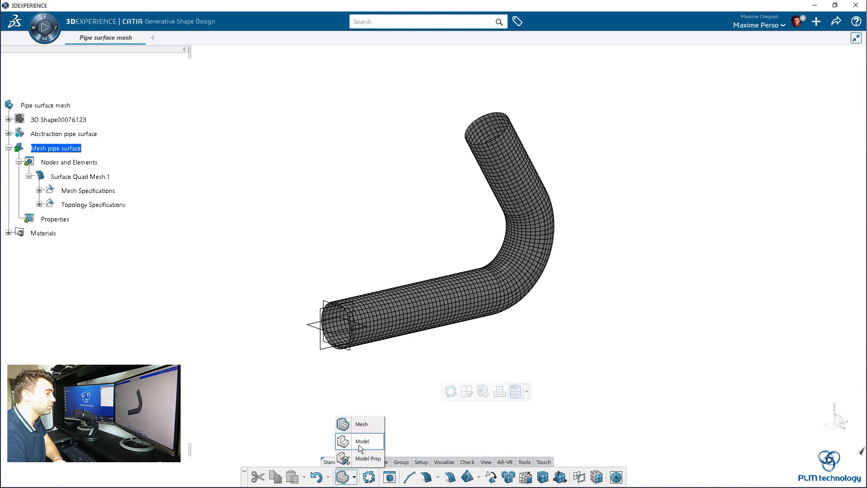
{"action": "left_click", "coordinate": [358, 444]}
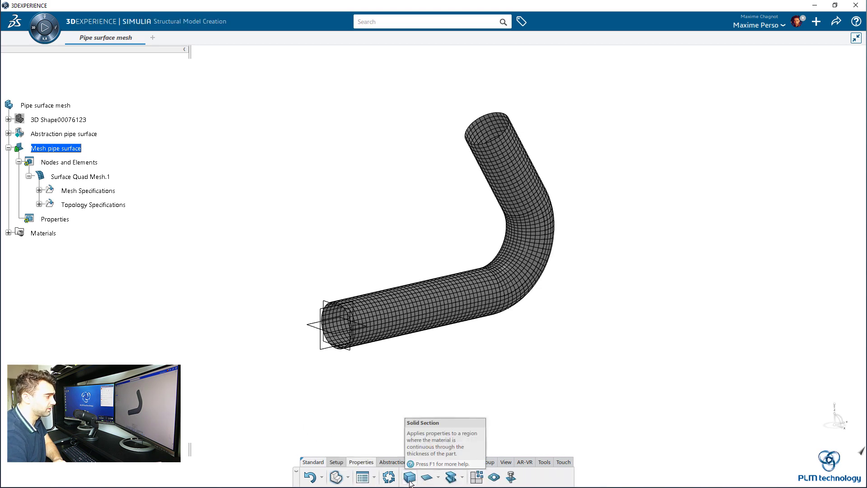
- Start a shell section and pick Join.1 from the abstraction shape's Geometrical Set.2 as its support
{"action": "left_click", "coordinate": [427, 478]}
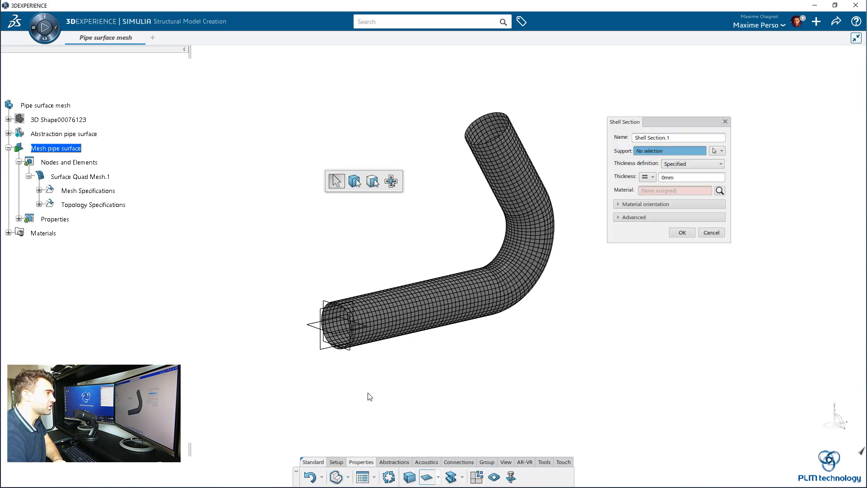
{"action": "scroll", "coordinate": [437, 352], "scroll_direction": "up", "scroll_amount": 2}
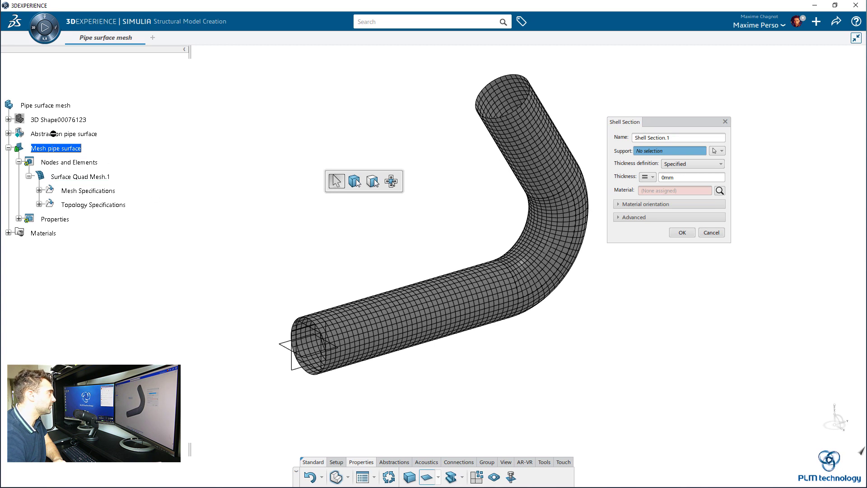
{"action": "left_click", "coordinate": [8, 133]}
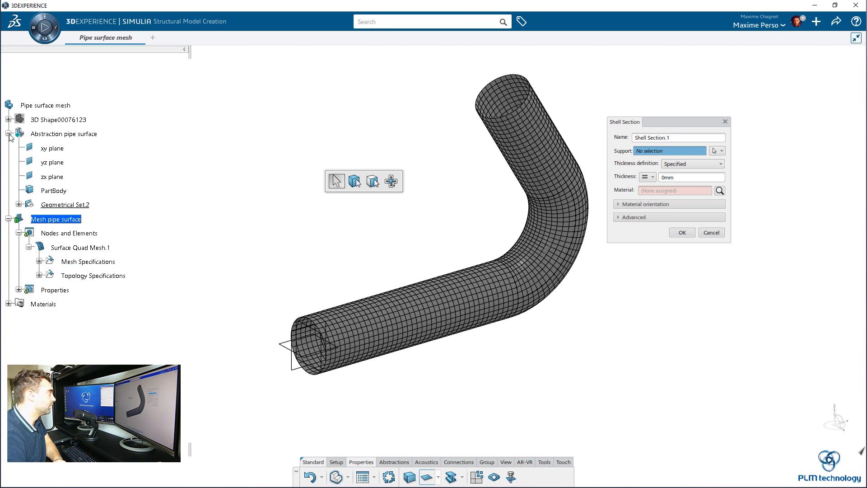
{"action": "left_click", "coordinate": [18, 205]}
{"action": "left_click", "coordinate": [58, 304]}
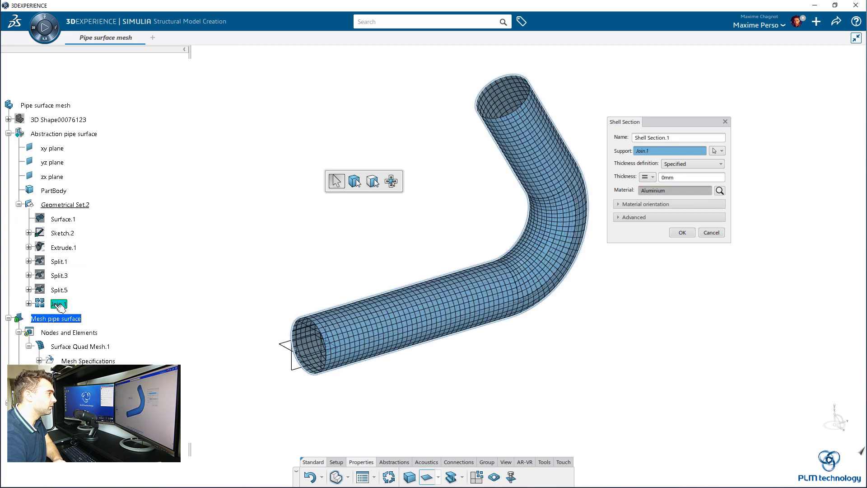
- Set the shell thickness to 3 mm, create the section with its default orientation and advanced options, and update the model
{"action": "left_click", "coordinate": [677, 177]}
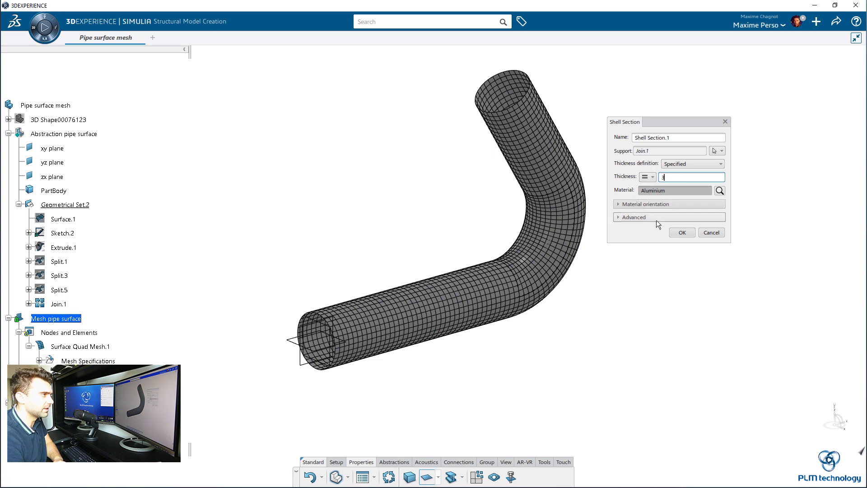
{"action": "left_click", "coordinate": [648, 204]}
{"action": "left_click", "coordinate": [627, 233]}
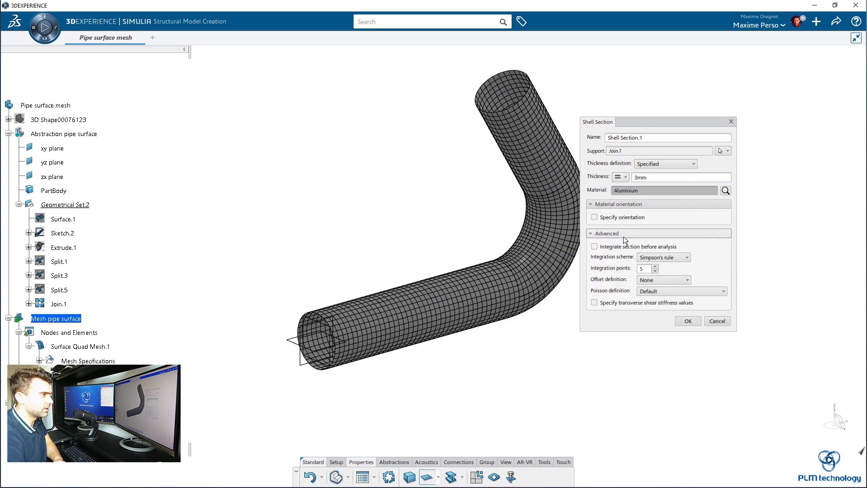
{"action": "left_click", "coordinate": [623, 233]}
{"action": "left_click", "coordinate": [622, 204]}
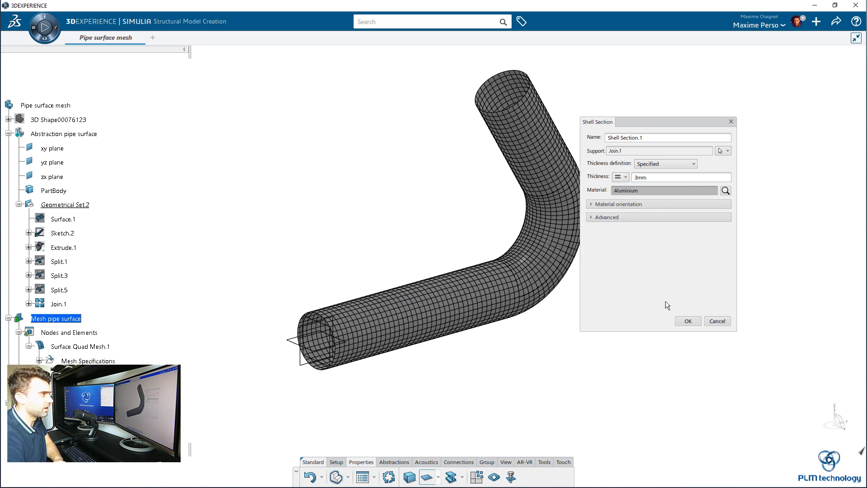
{"action": "left_click", "coordinate": [687, 320]}
{"action": "middle_click_drag", "start_coordinate": [185, 356], "coordinate": [293, 284]}
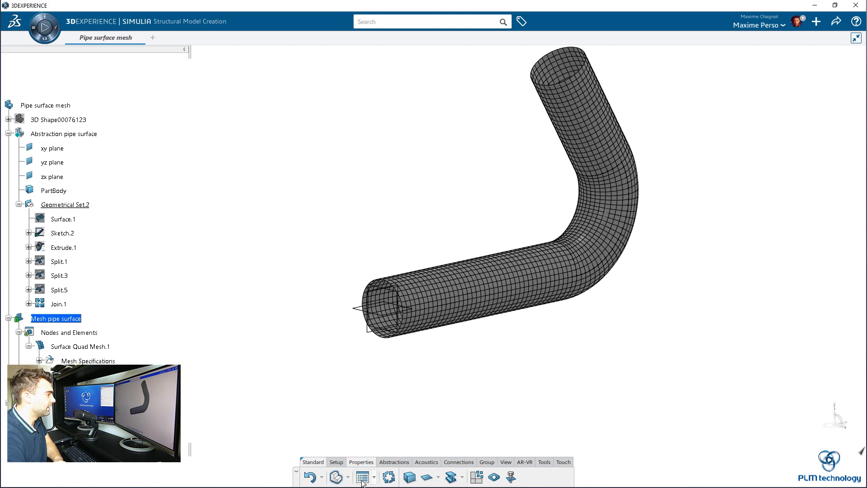
{"action": "left_click", "coordinate": [389, 478]}
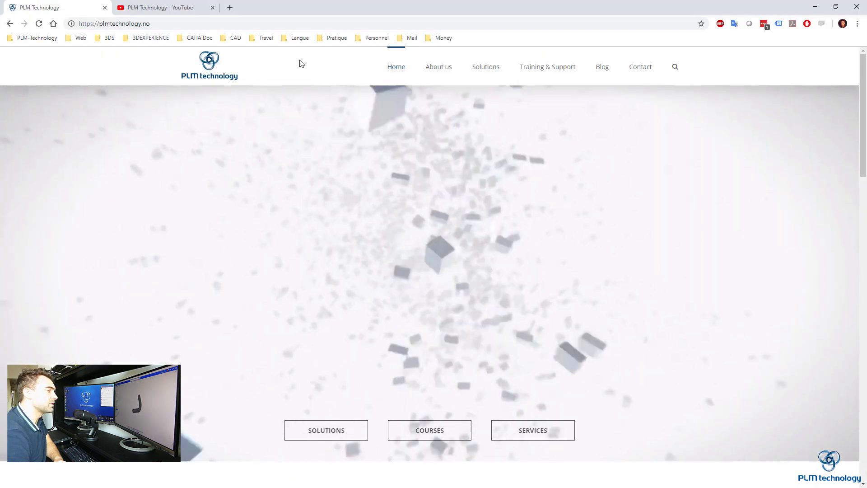
- Switch to the web browser and look through the PLM Technology home, Training & Support and Blog pages
{"action": "scroll", "coordinate": [254, 173], "scroll_direction": "down", "scroll_amount": 6}
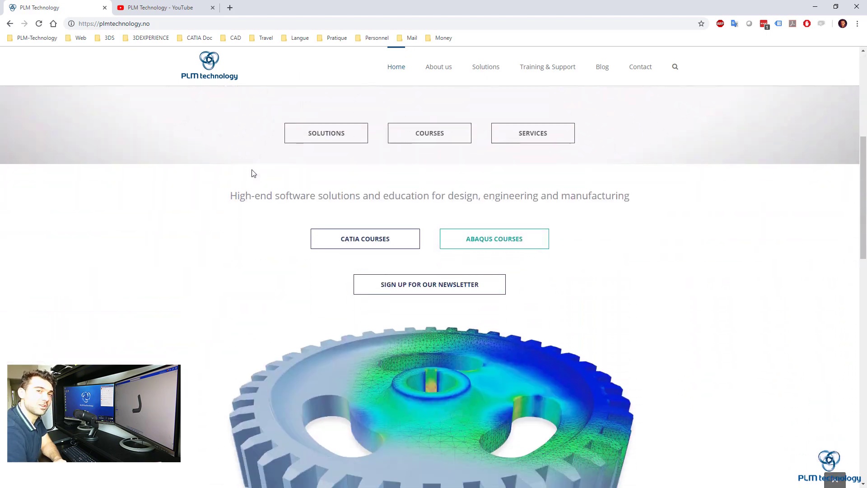
{"action": "scroll", "coordinate": [254, 173], "scroll_direction": "down", "scroll_amount": 15}
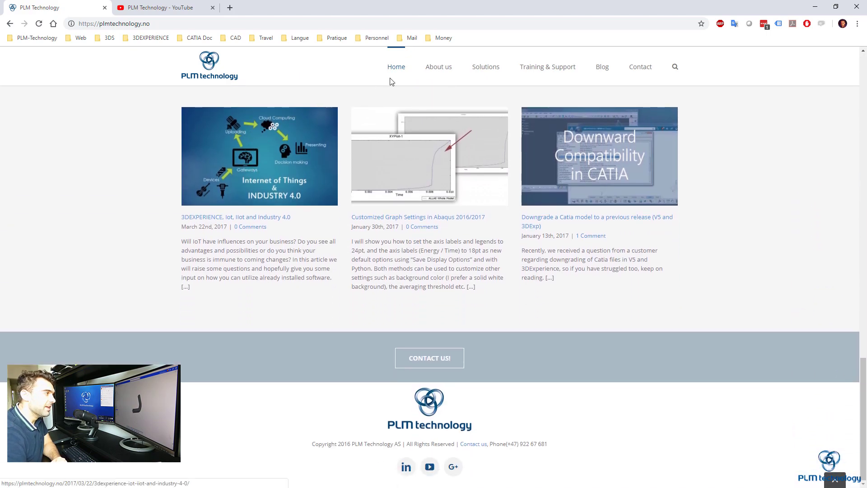
{"action": "mouse_move", "coordinate": [541, 72]}
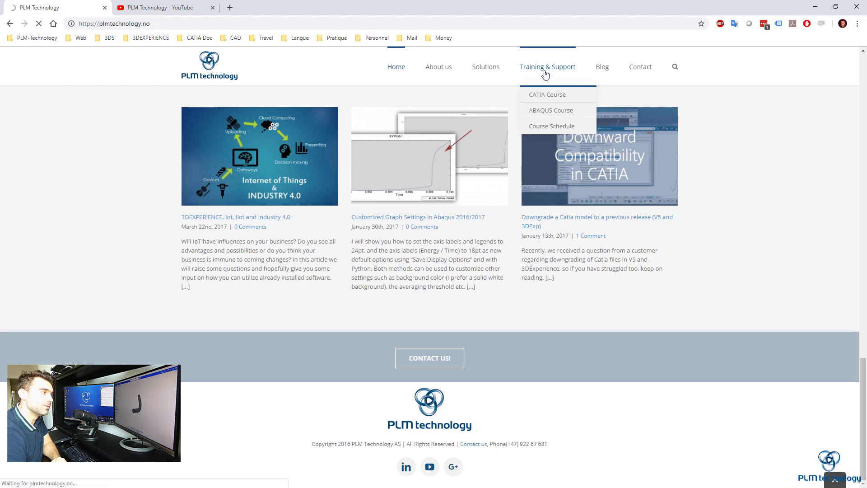
{"action": "scroll", "coordinate": [403, 167], "scroll_direction": "down", "scroll_amount": 10}
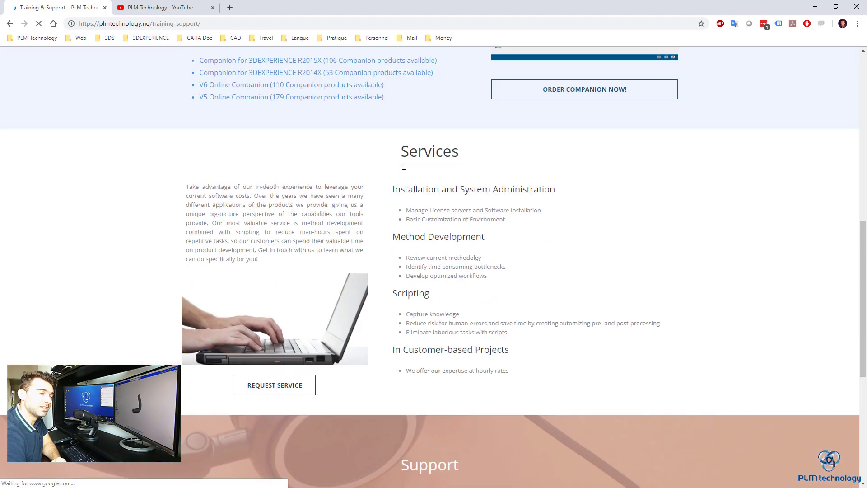
{"action": "scroll", "coordinate": [478, 126], "scroll_direction": "up", "scroll_amount": 10}
{"action": "left_click", "coordinate": [601, 67]}
{"action": "scroll", "coordinate": [134, 248], "scroll_direction": "down", "scroll_amount": 12}
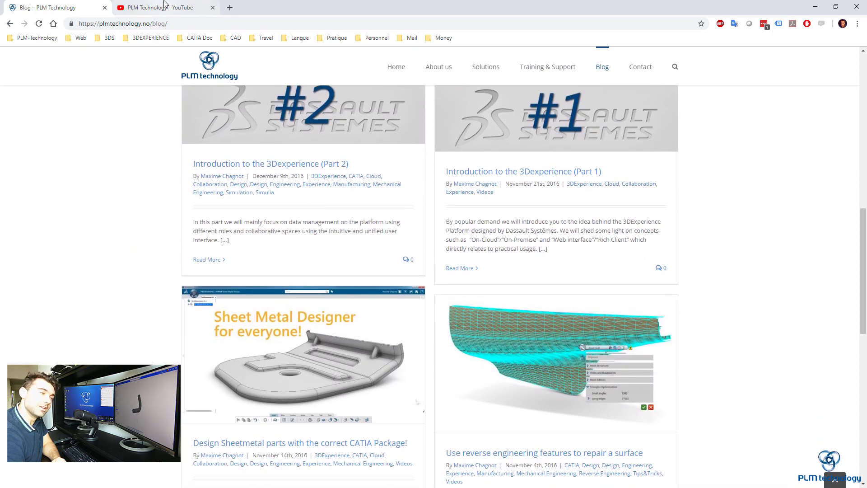
- Browse the list of videos on the PLM Technology YouTube channel
{"action": "left_click", "coordinate": [165, 7]}
{"action": "left_click", "coordinate": [273, 247]}
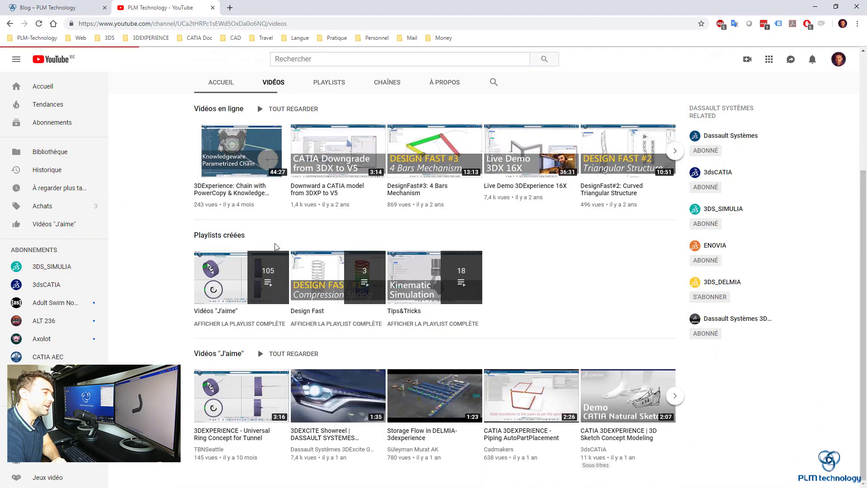
{"action": "scroll", "coordinate": [167, 173], "scroll_direction": "down", "scroll_amount": 3}
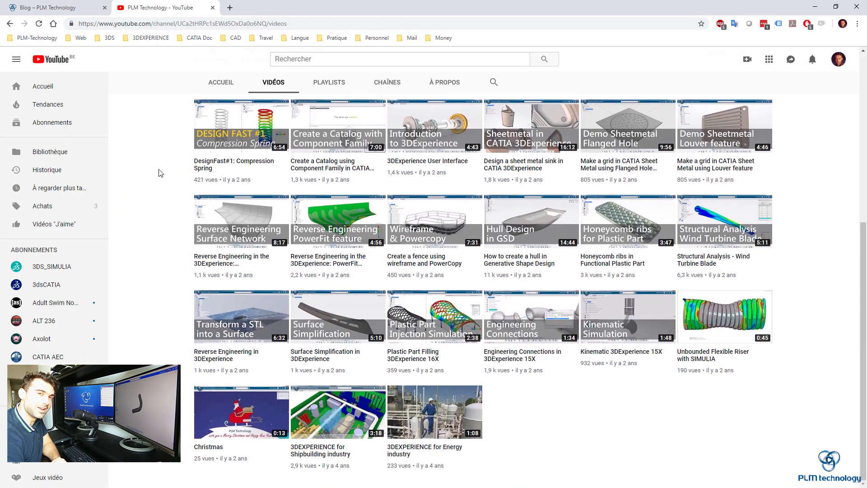